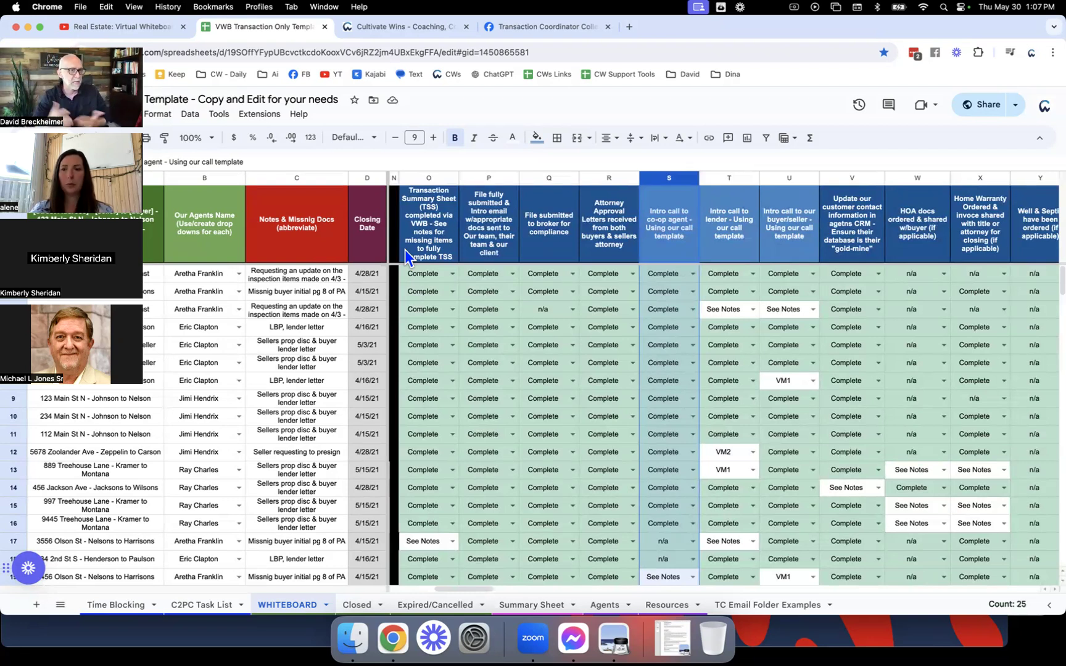
Examine the WHITEBOARD column headers from the opening phase through inspection, finance and title, pre-close and closing phases
scroll(631, 249, "right", 5)
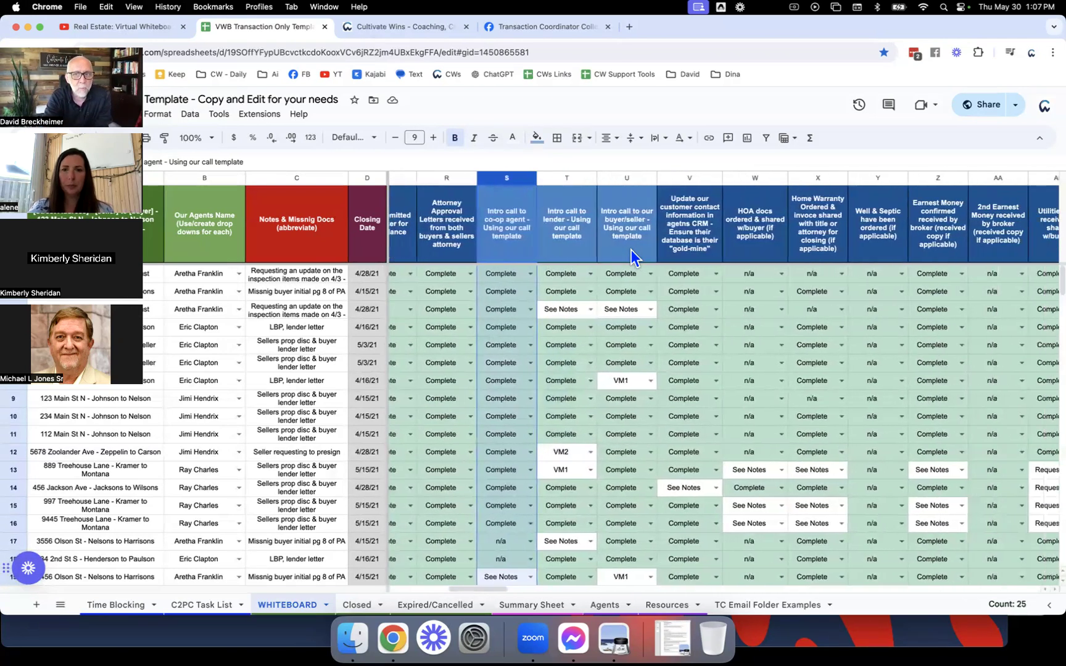
scroll(631, 250, "right", 8)
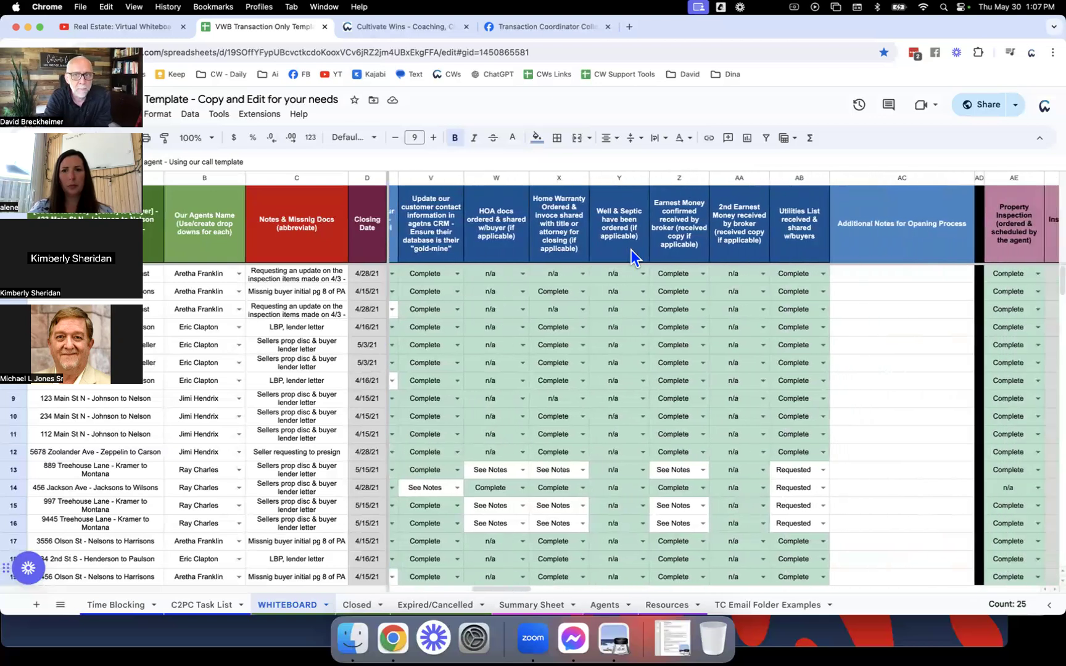
scroll(631, 250, "right", 2)
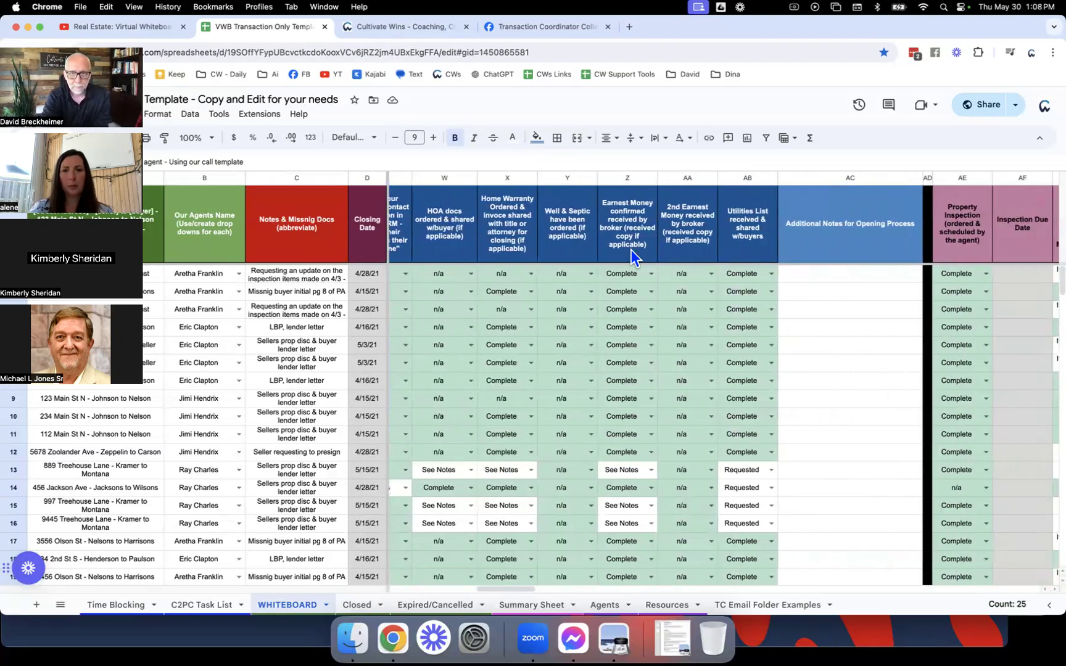
scroll(633, 227, "right", 12)
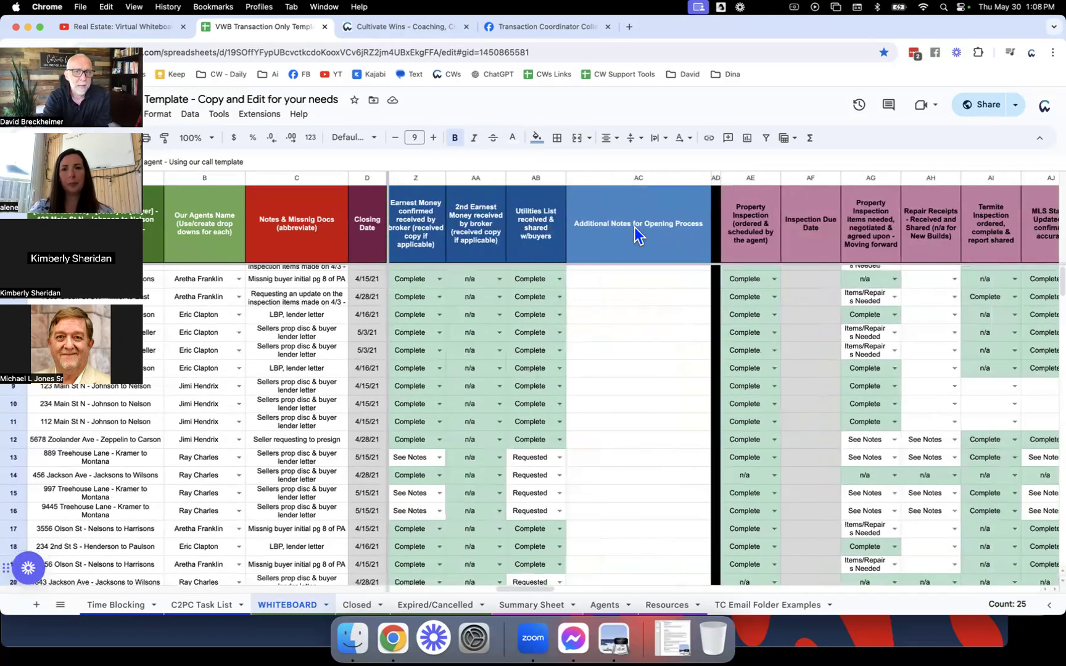
scroll(633, 228, "right", 10)
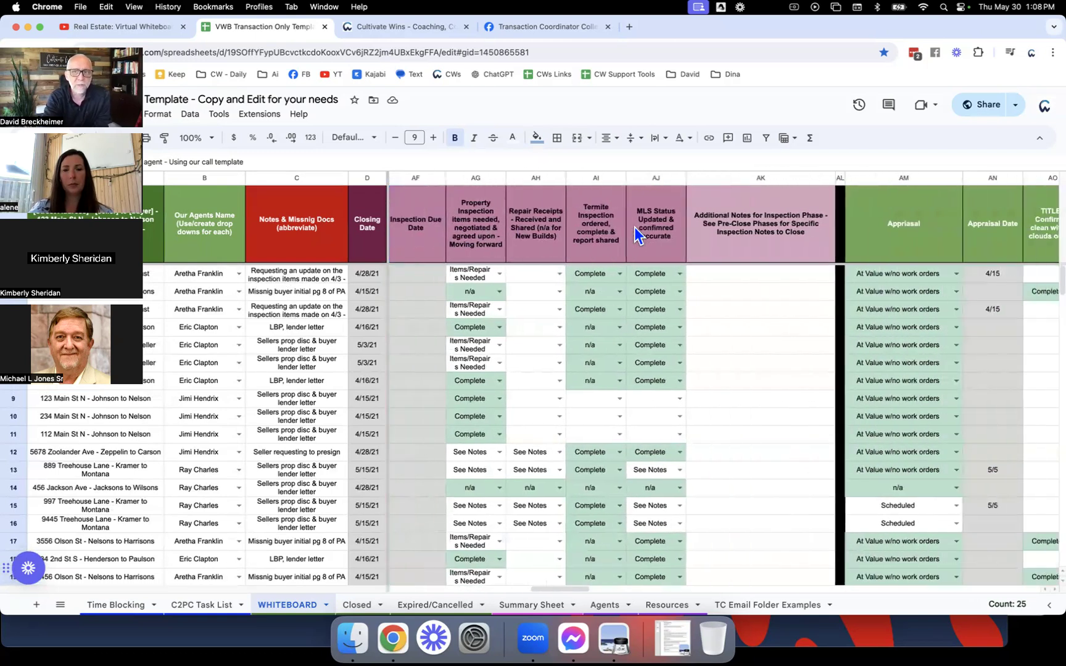
scroll(633, 228, "right", 12)
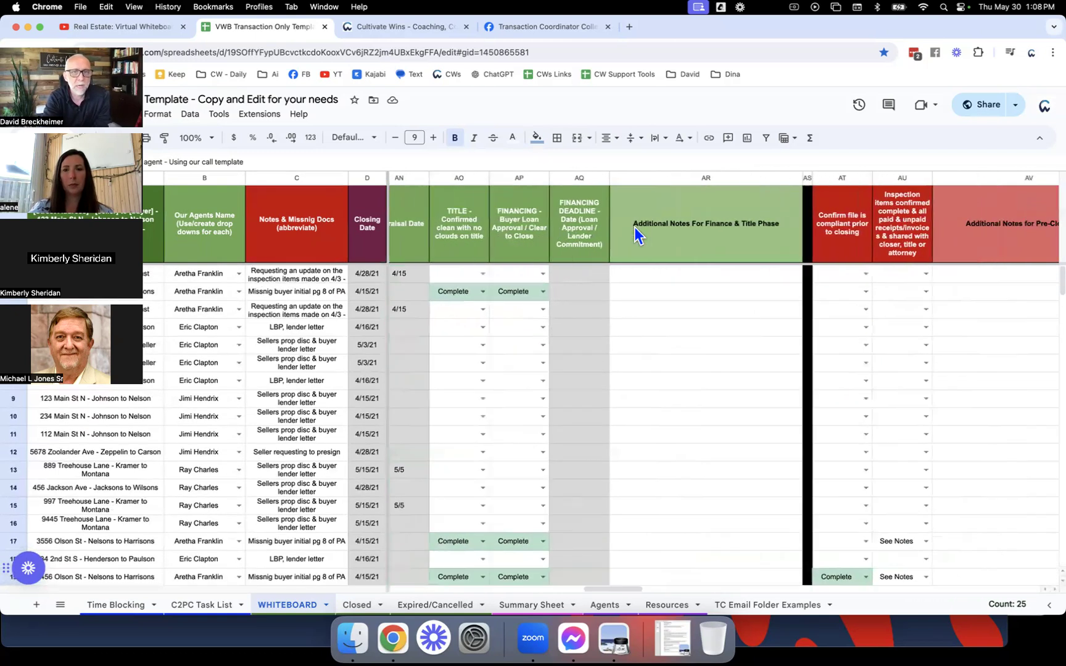
scroll(635, 234, "right", 12)
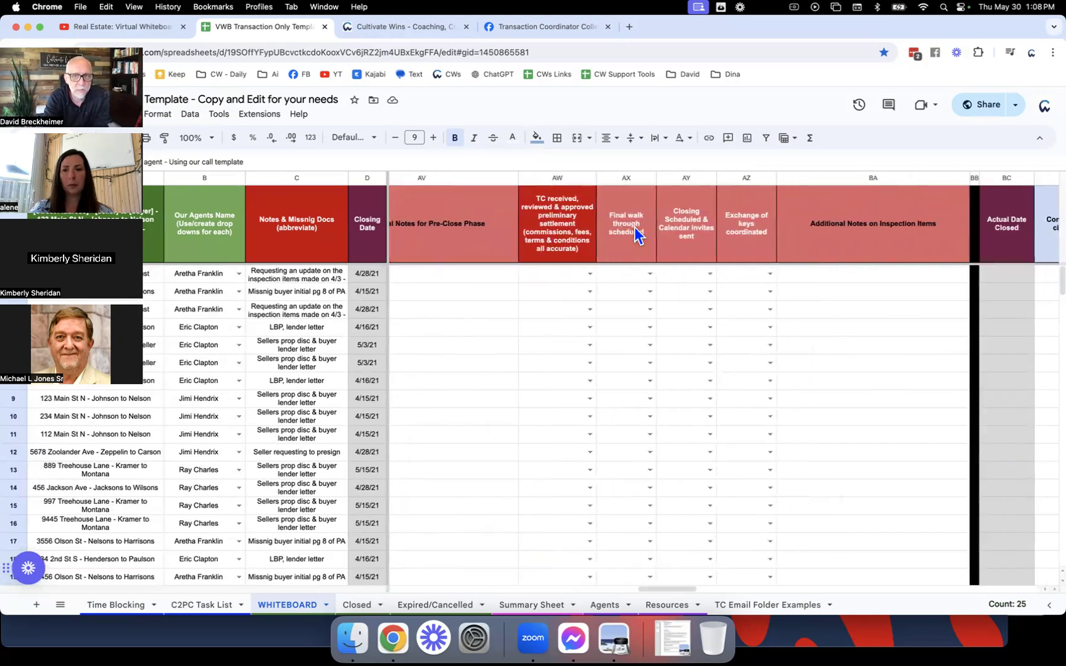
scroll(635, 235, "right", 2)
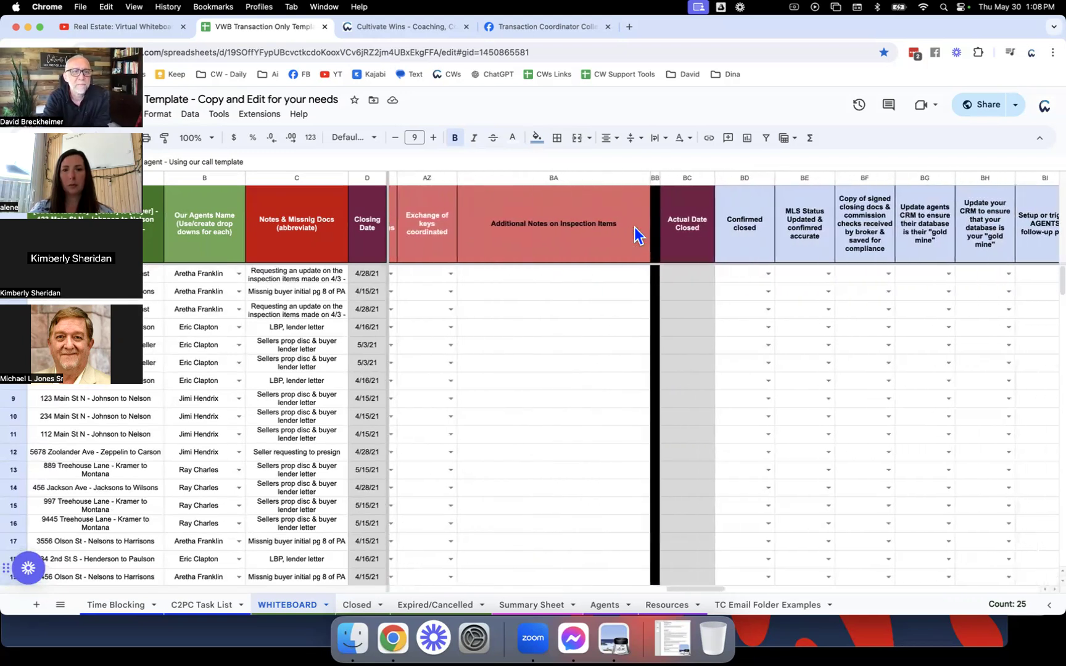
scroll(636, 235, "left", 20)
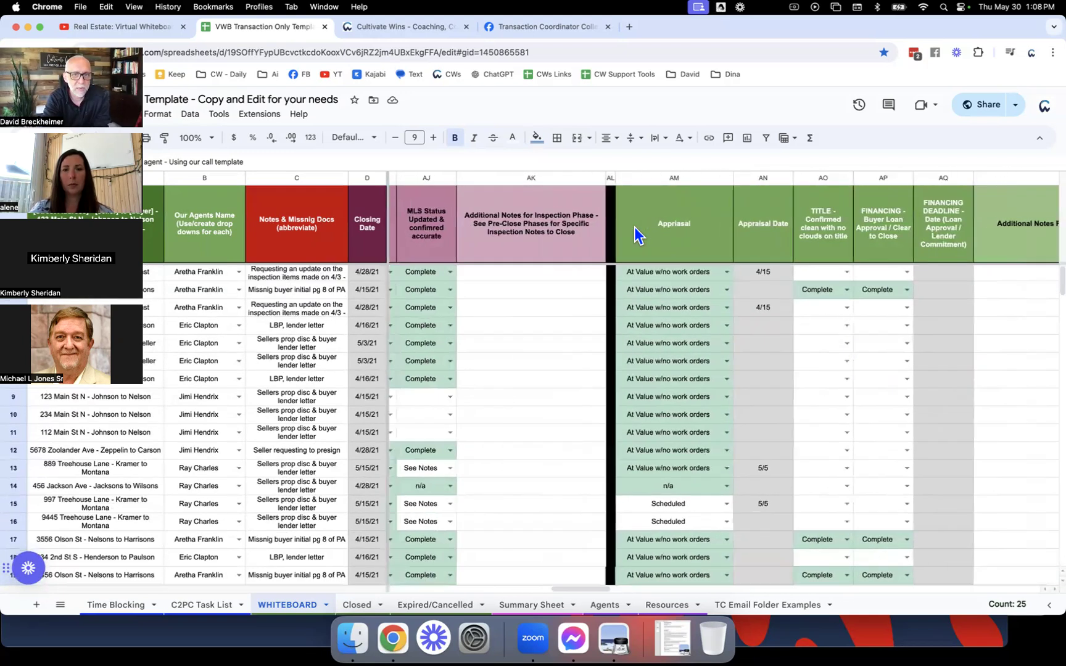
scroll(635, 235, "left", 14)
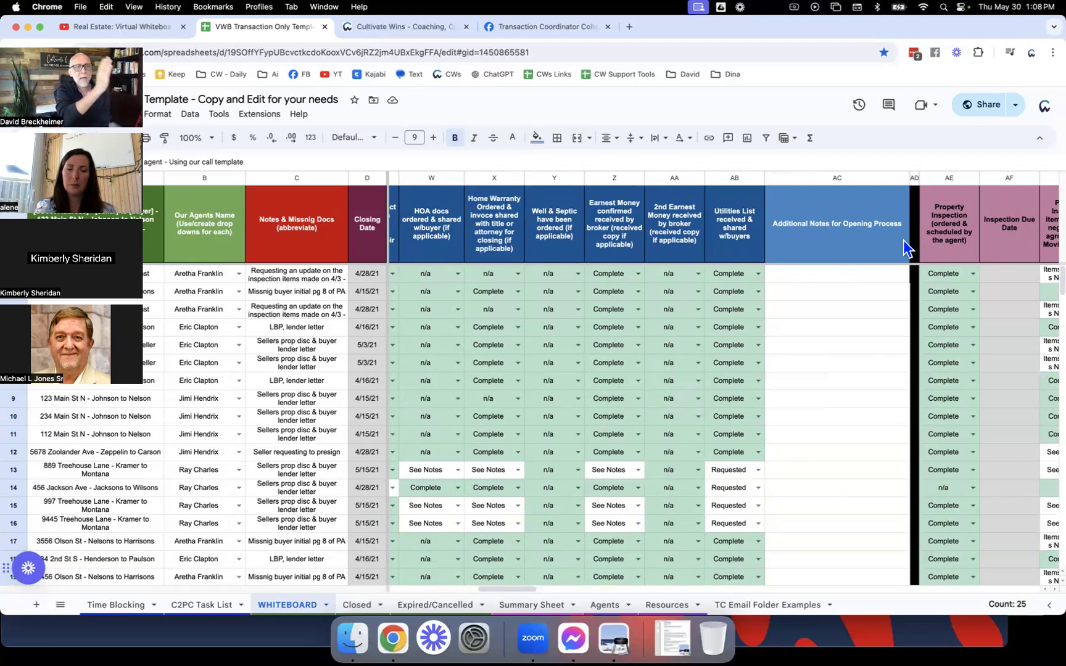
Insert one blank column directly after the Utilities List column on the WHITEBOARD sheet and select its header cell
left_click(756, 179)
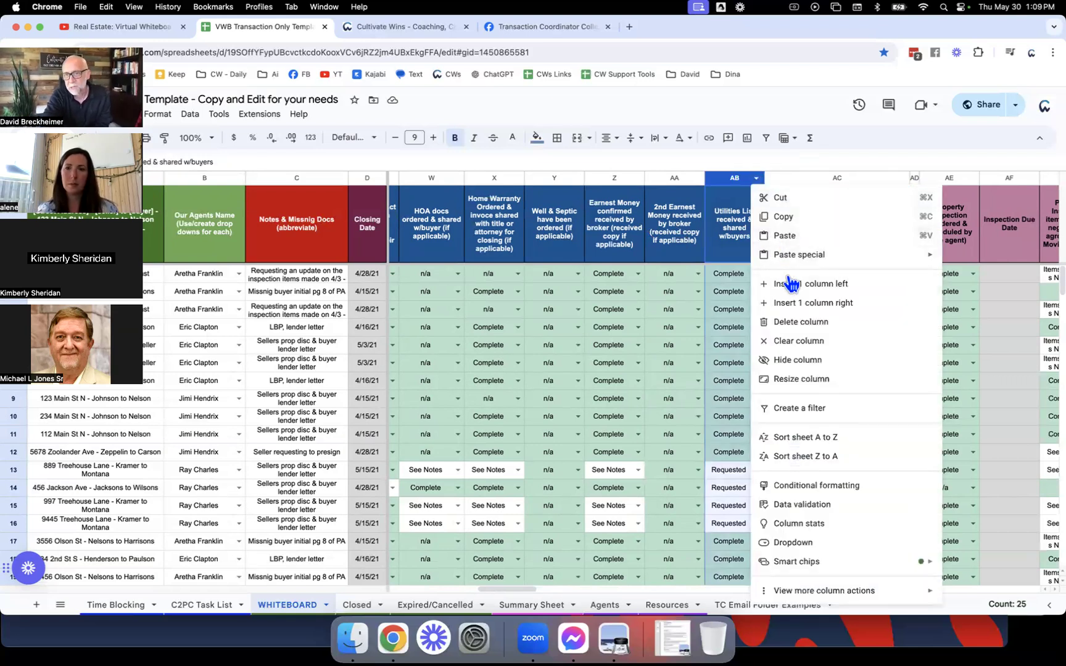
left_click(821, 303)
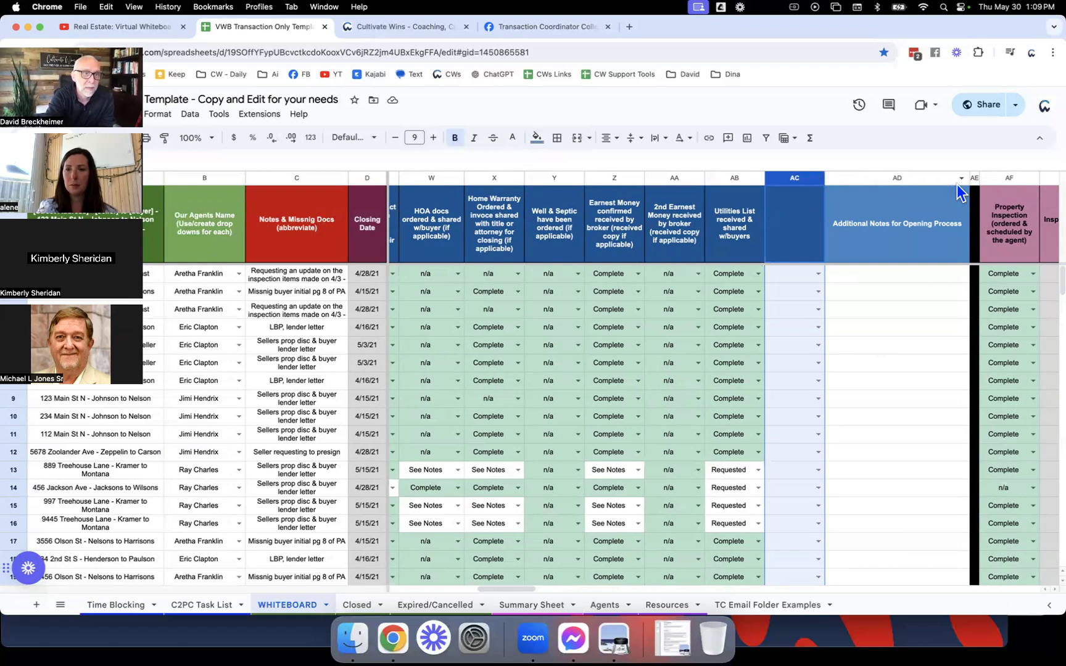
left_click(557, 178, "shift")
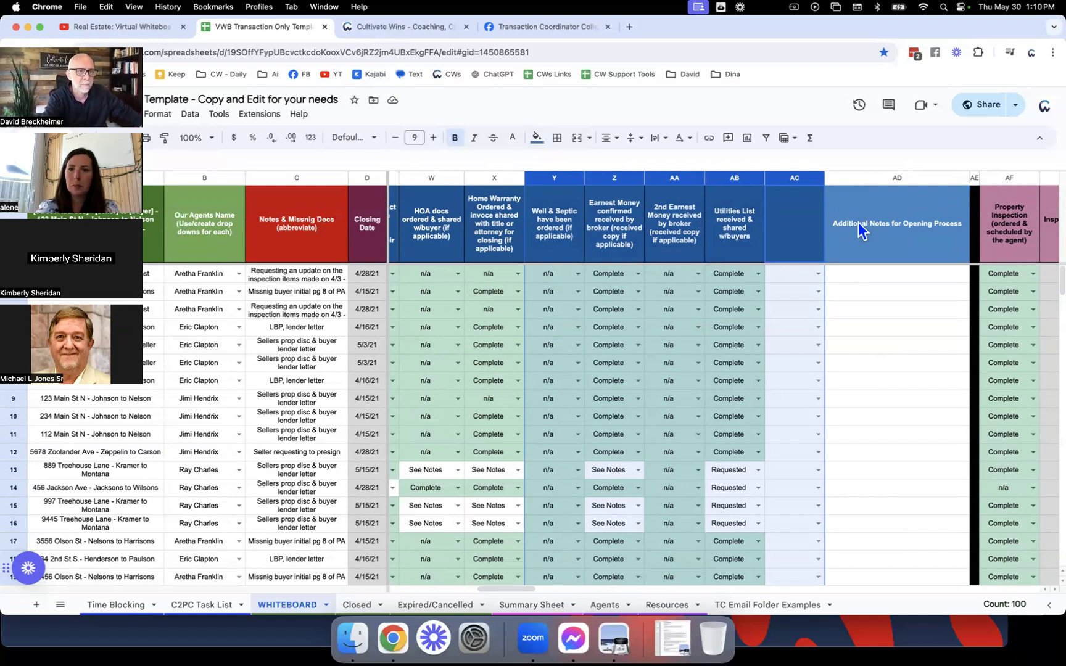
left_click(796, 210)
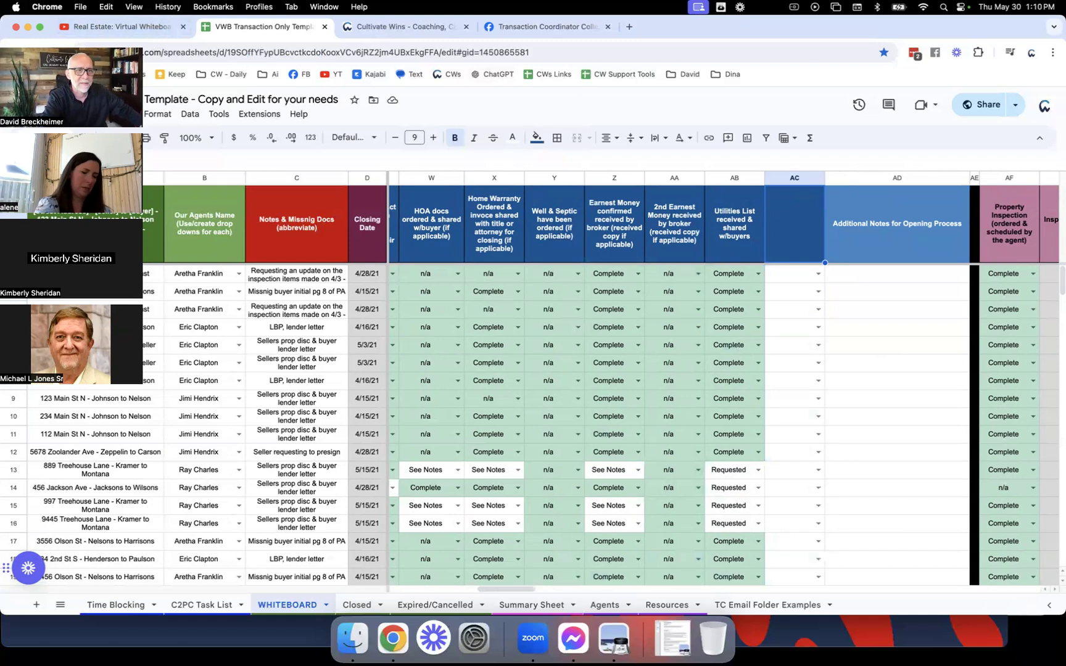
Switch to Preview to view Transaction Summary.png with the four steps for building the summary page
left_click_drag(79, 47, 78, 179)
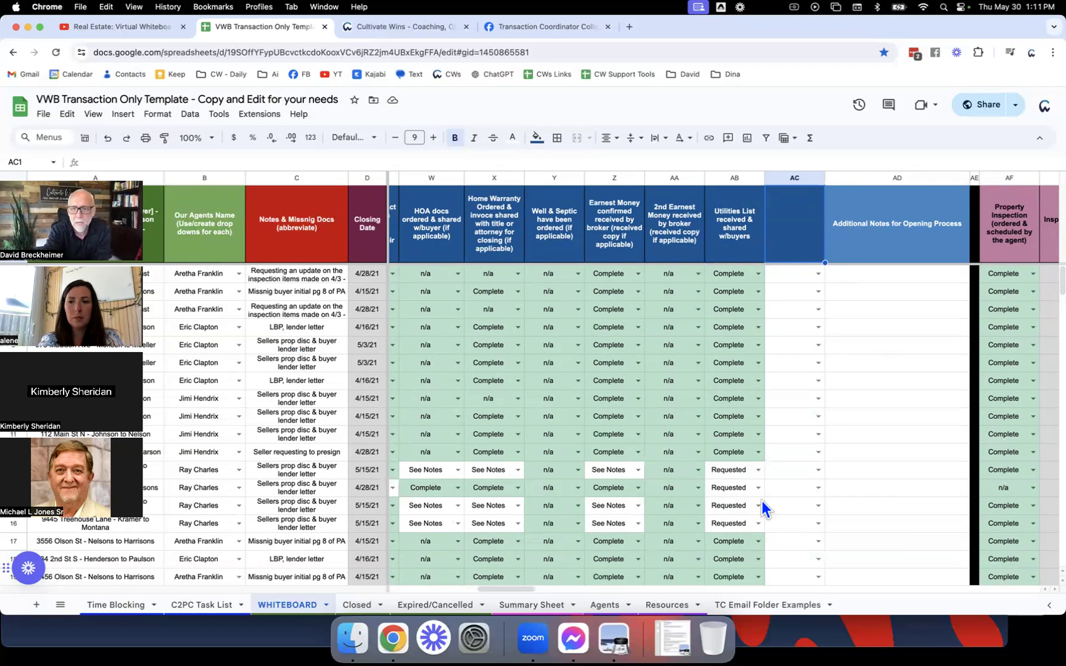
left_click(823, 642)
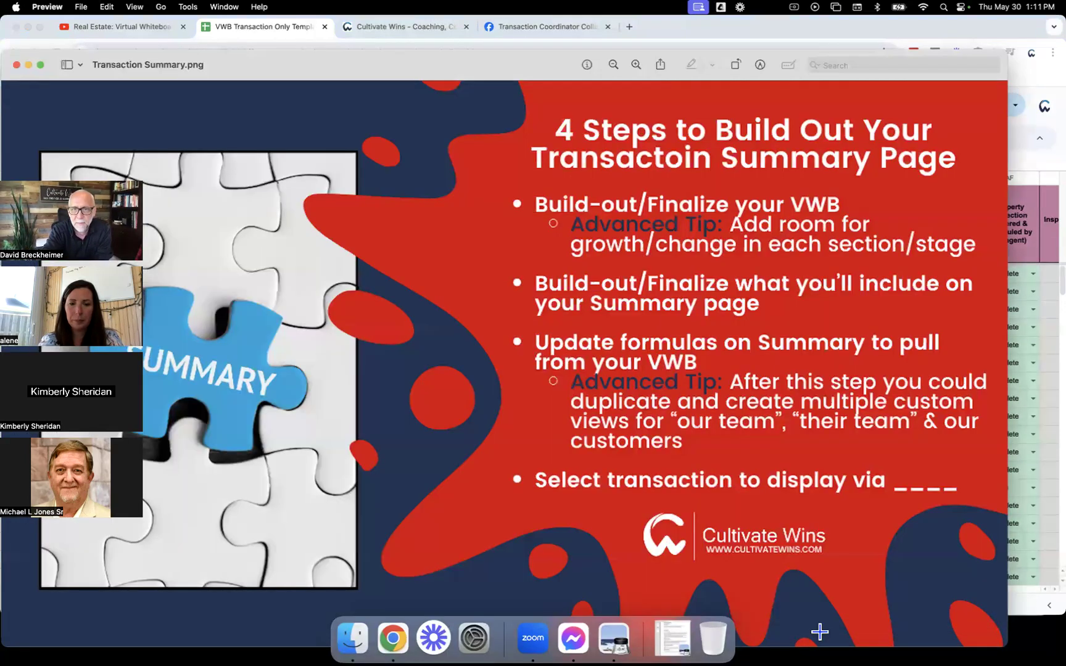
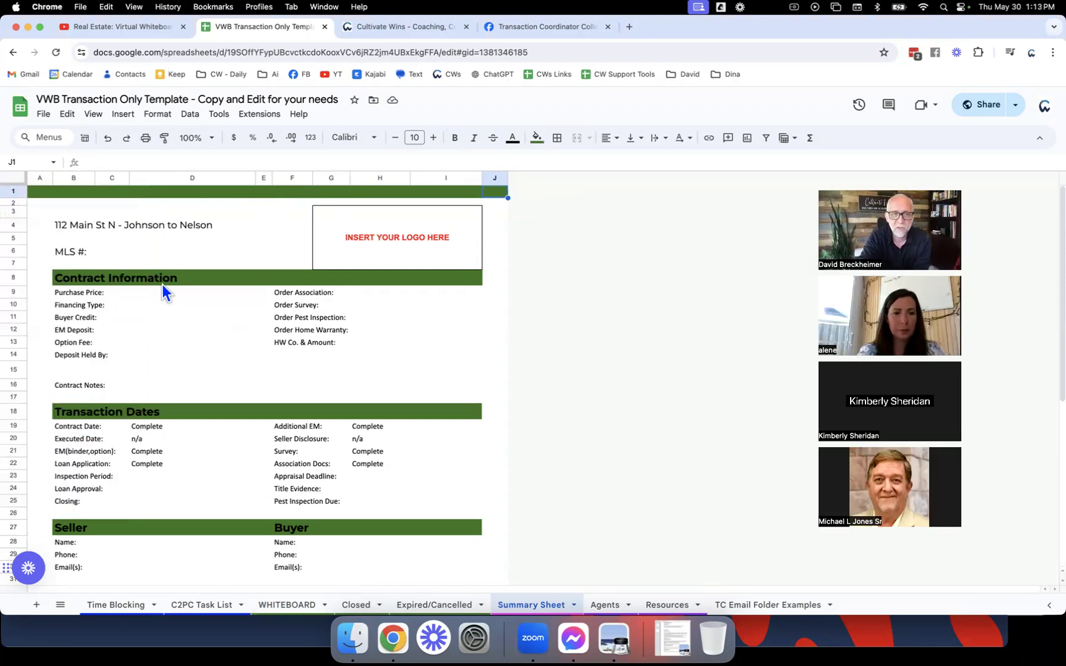
Enlarge the Summary Sheet view and inspect the formula beside the Purchase Price label in Contract Information
left_click(78, 294)
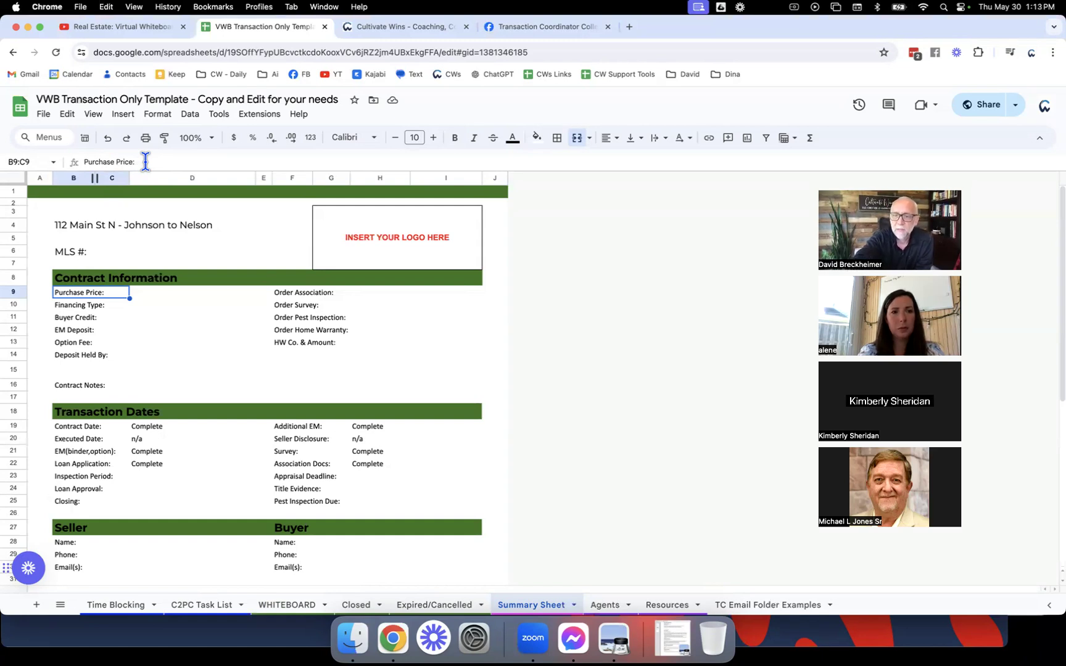
key("super+equal")
key("super+equal")
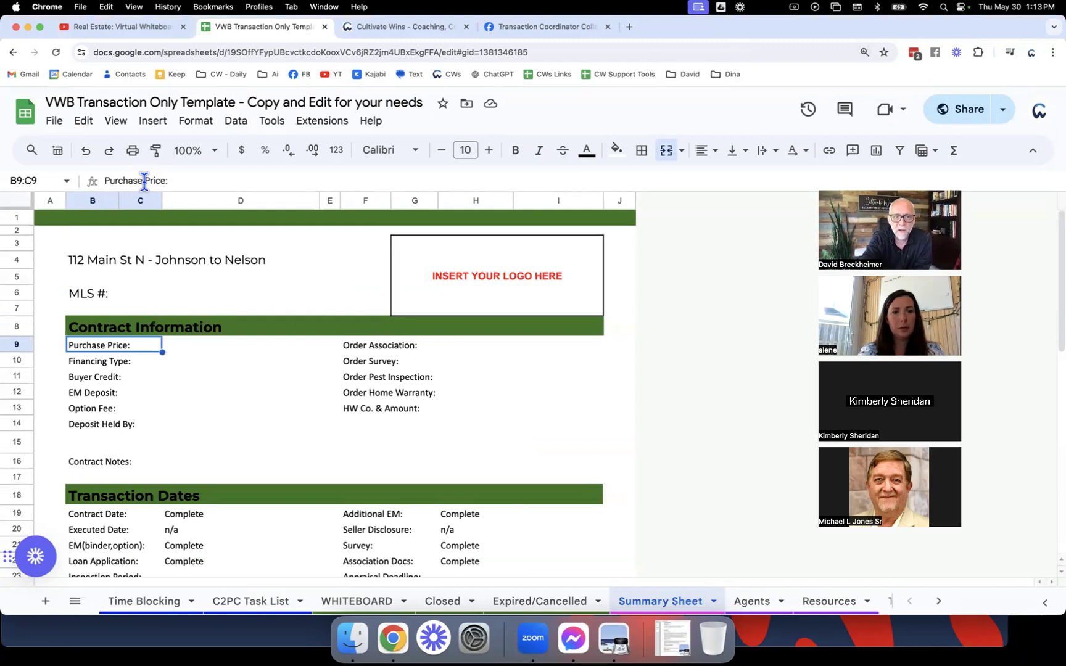
key("Tab")
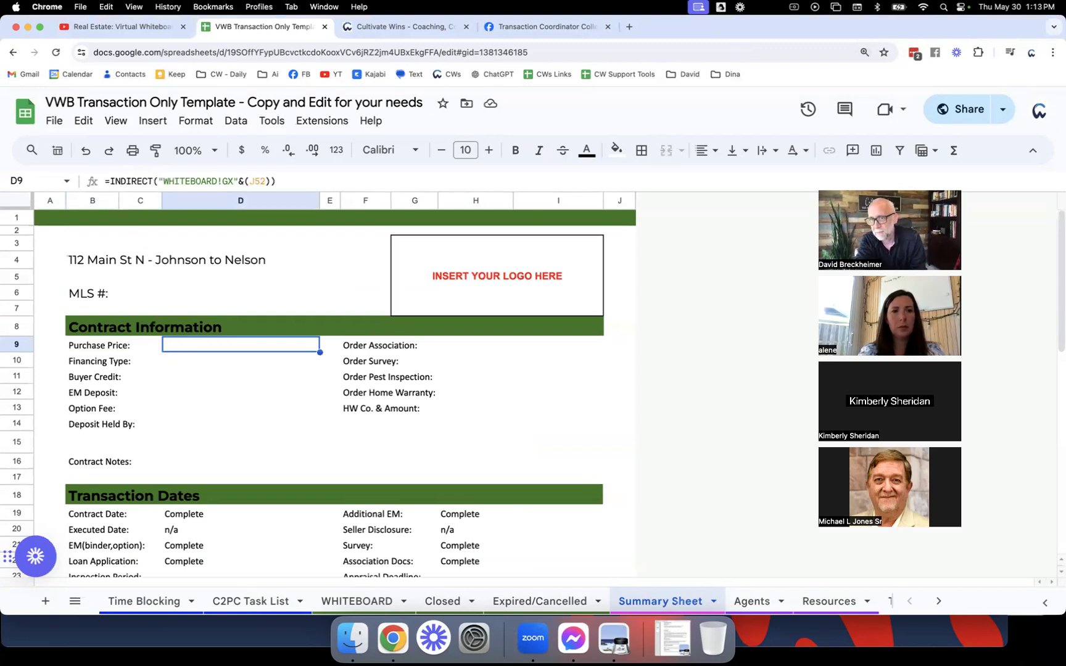
Go through the labels in both columns of the Summary Sheet's Contract Information section, from Purchase Price and Order Association downward
left_click(103, 344)
key("Down")
key("Down")
key("Down")
key("Down")
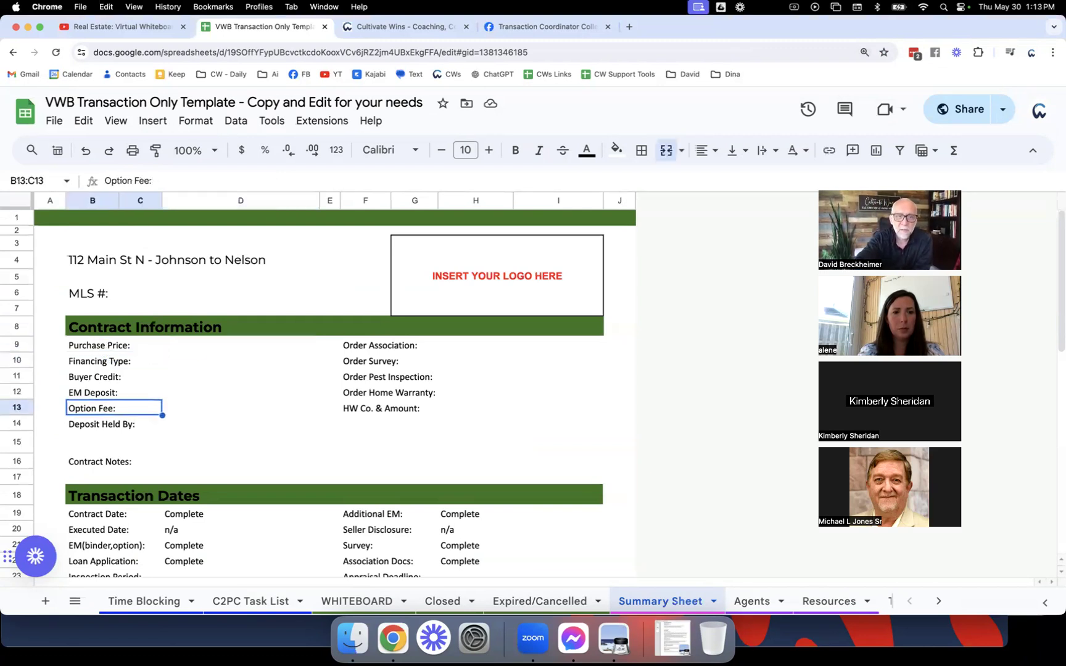
key("Down")
key("Down")
key("Down")
key("Down")
key("Right")
key("Right")
key("Right")
key("Right")
key("Right")
key("Right")
key("Right")
key("Right")
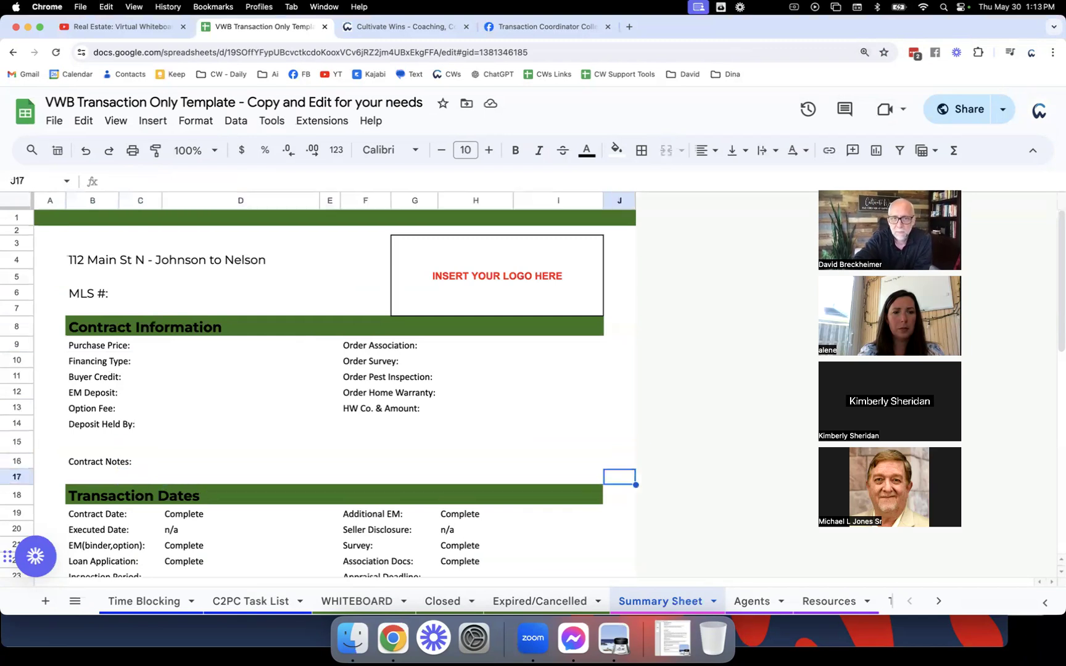
left_click(365, 349)
key("Down")
key("Down")
key("Down")
key("Down")
key("Down")
key("Down")
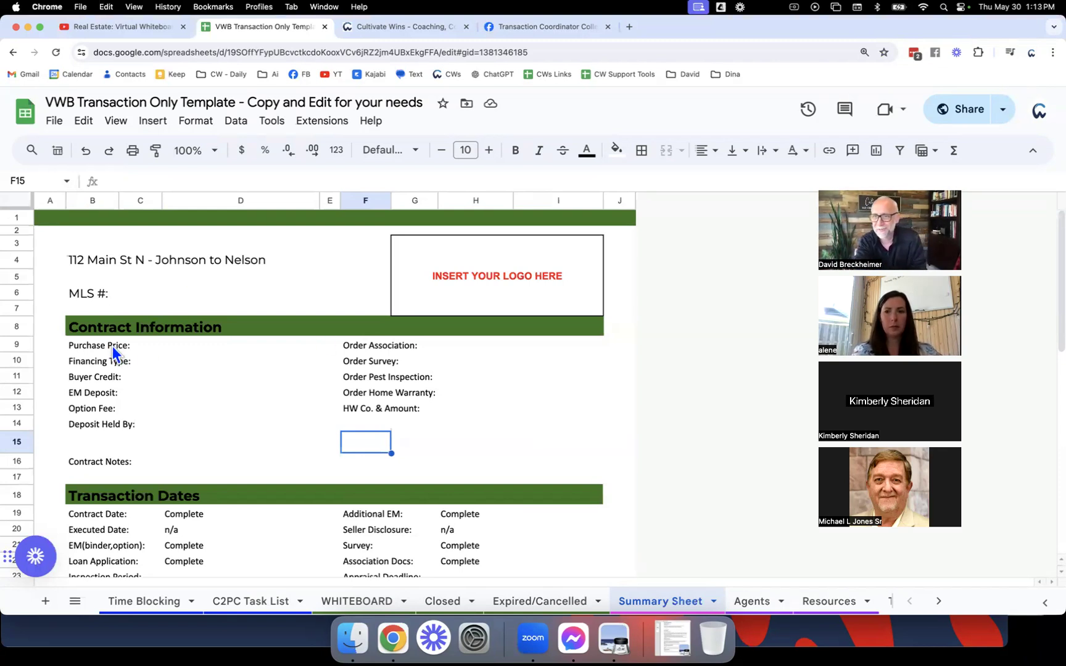
Replace the Contract Date label under Transaction Dates with "Purchase Price:"
left_click(91, 517)
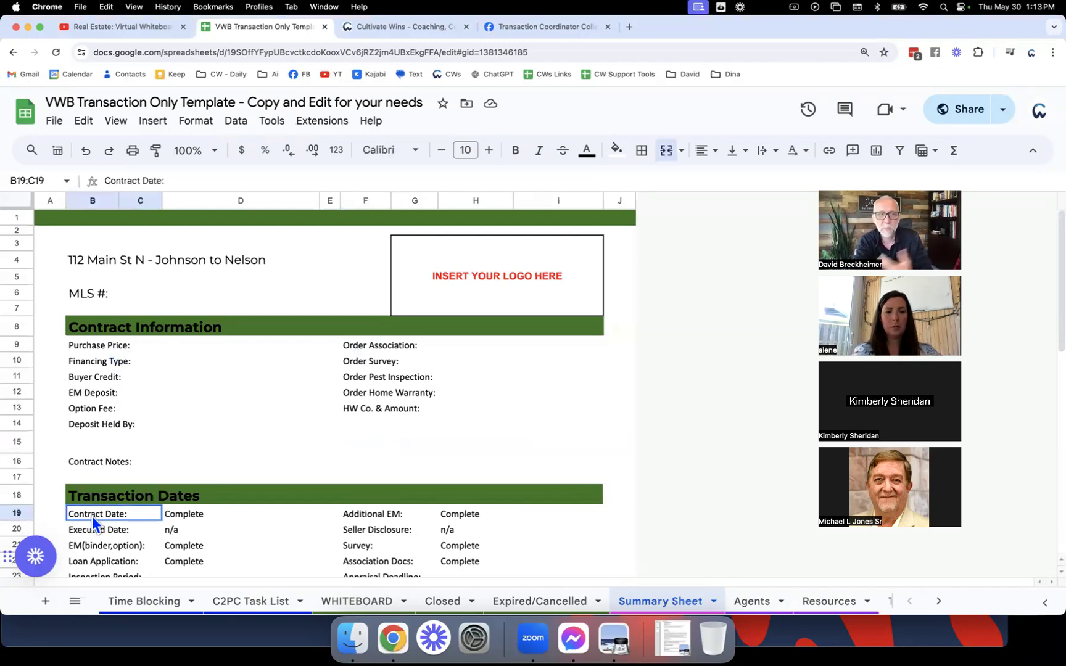
type("P")
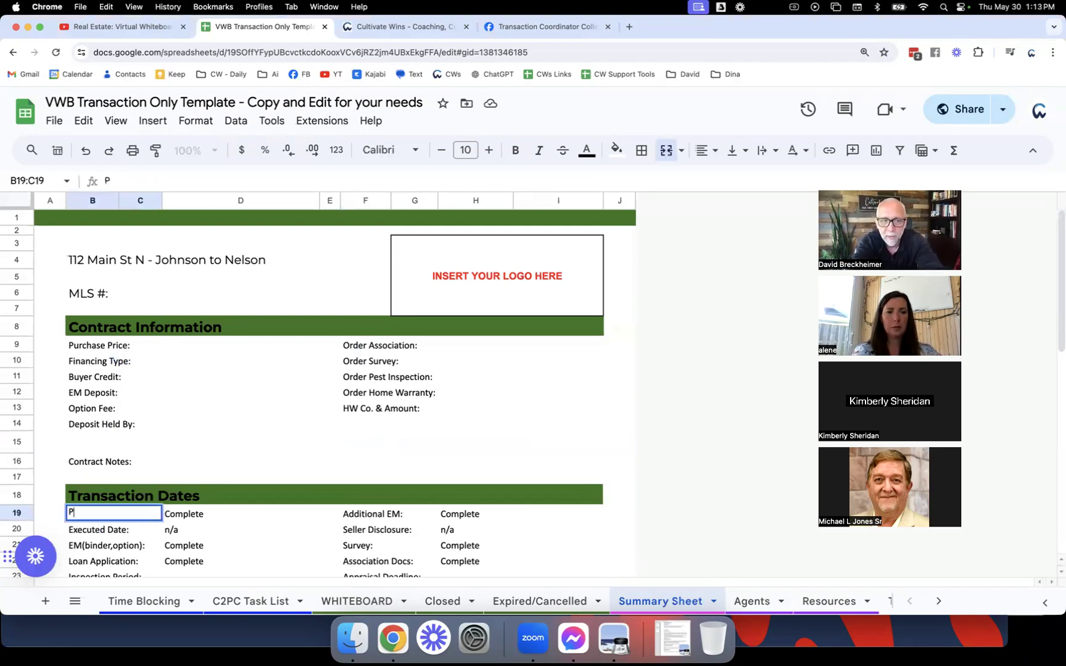
type("urchase")
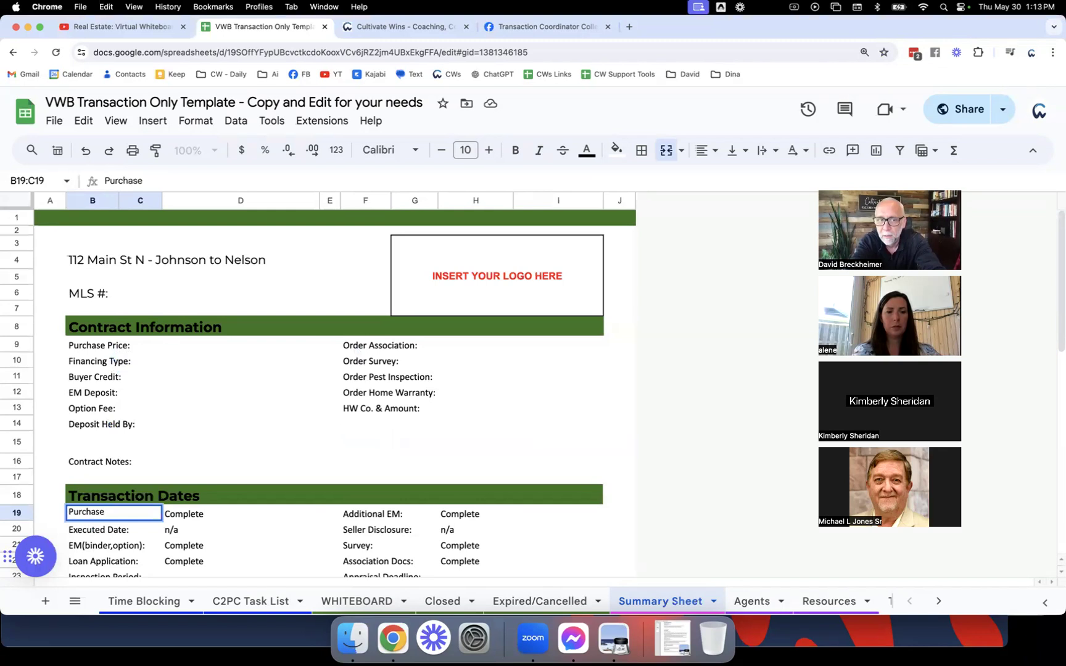
type(" Price")
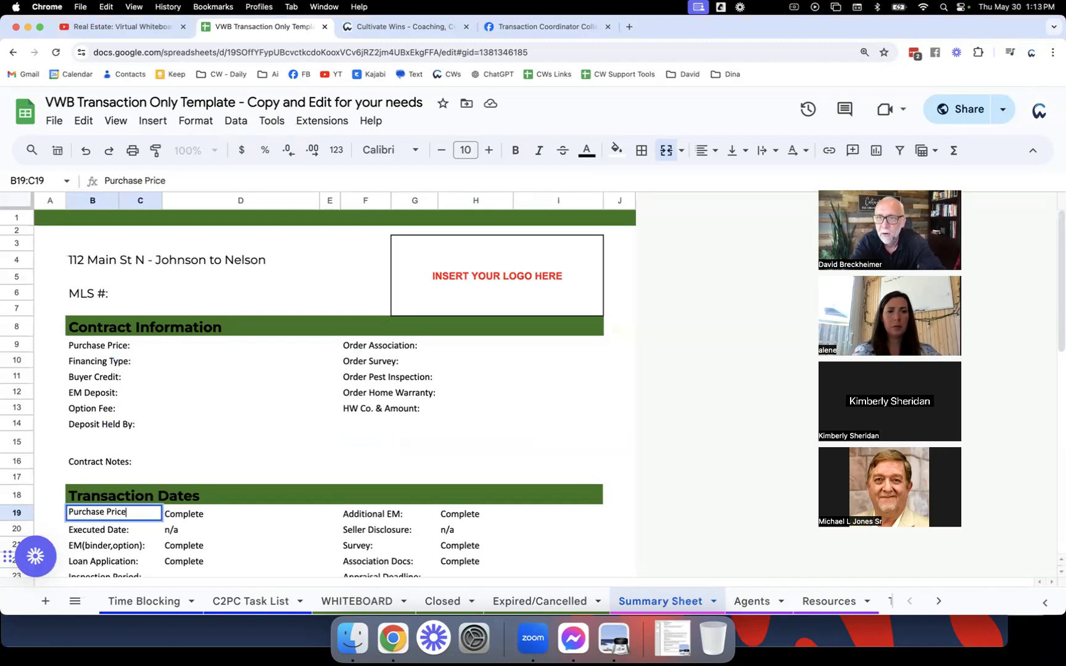
type(":")
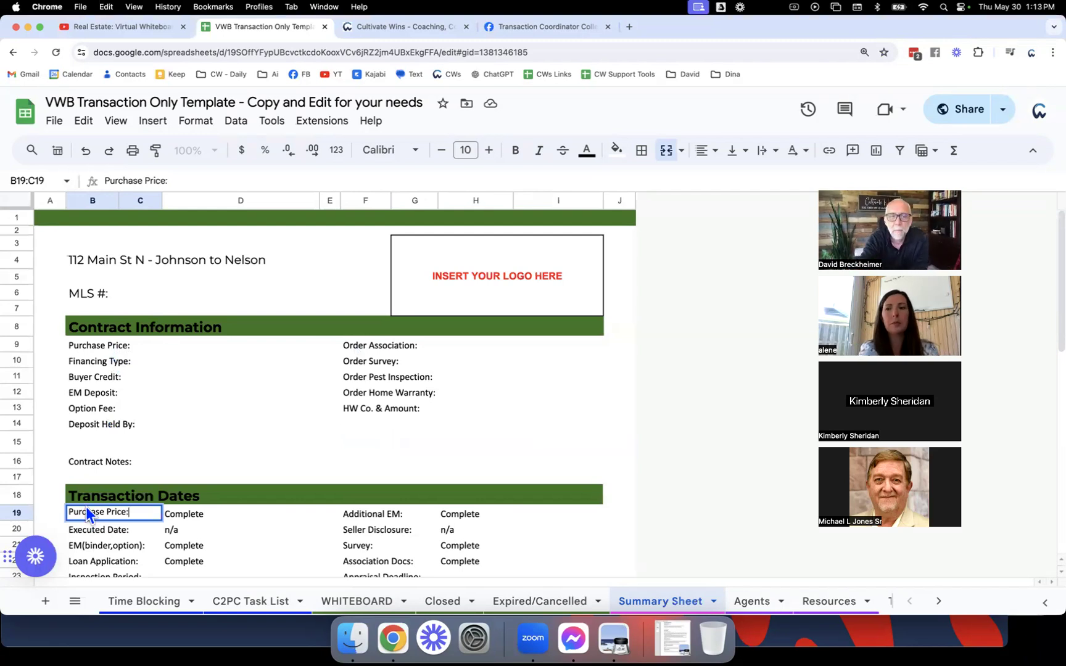
left_click(191, 517)
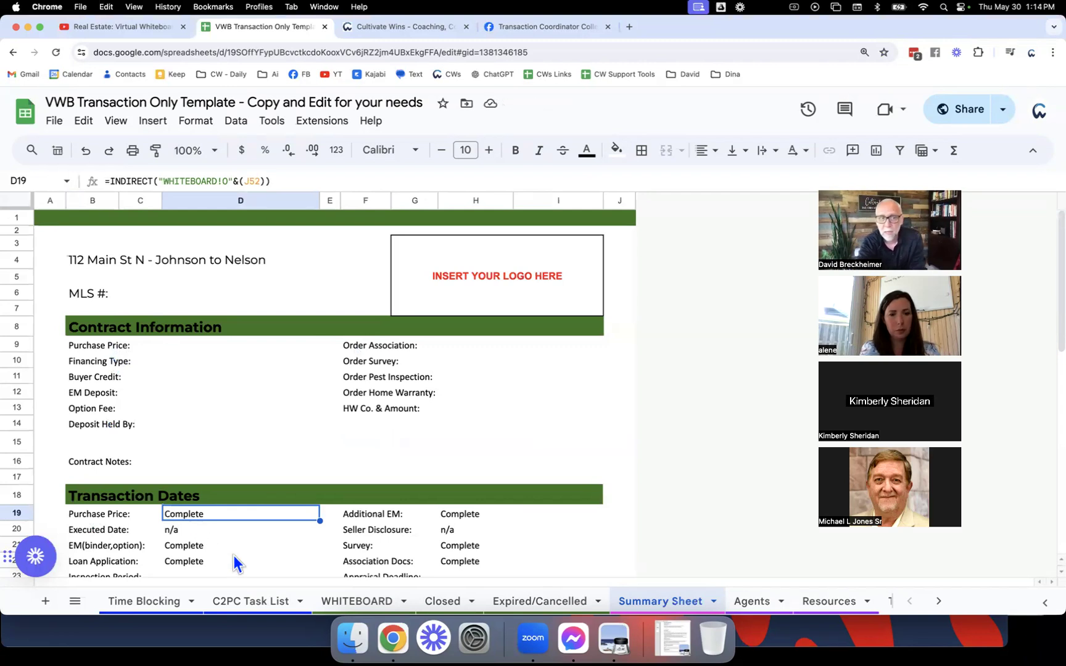
Trace the references in the D19 formula to cell J52 on the Summary Sheet and to the WHITEBOARD sheet
left_click(98, 517)
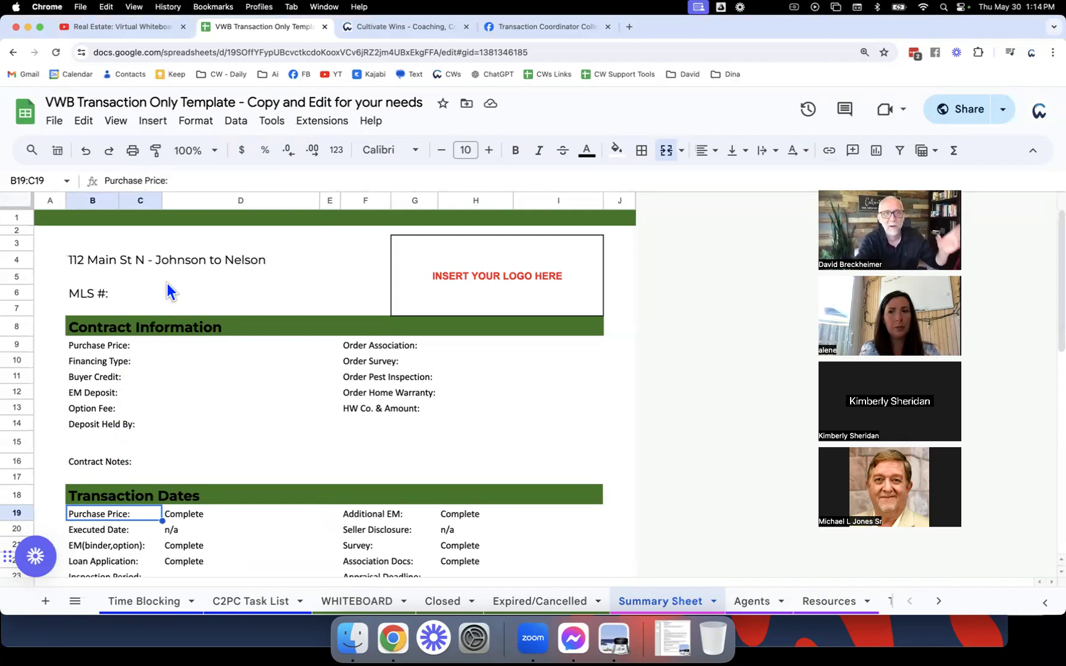
key("Right")
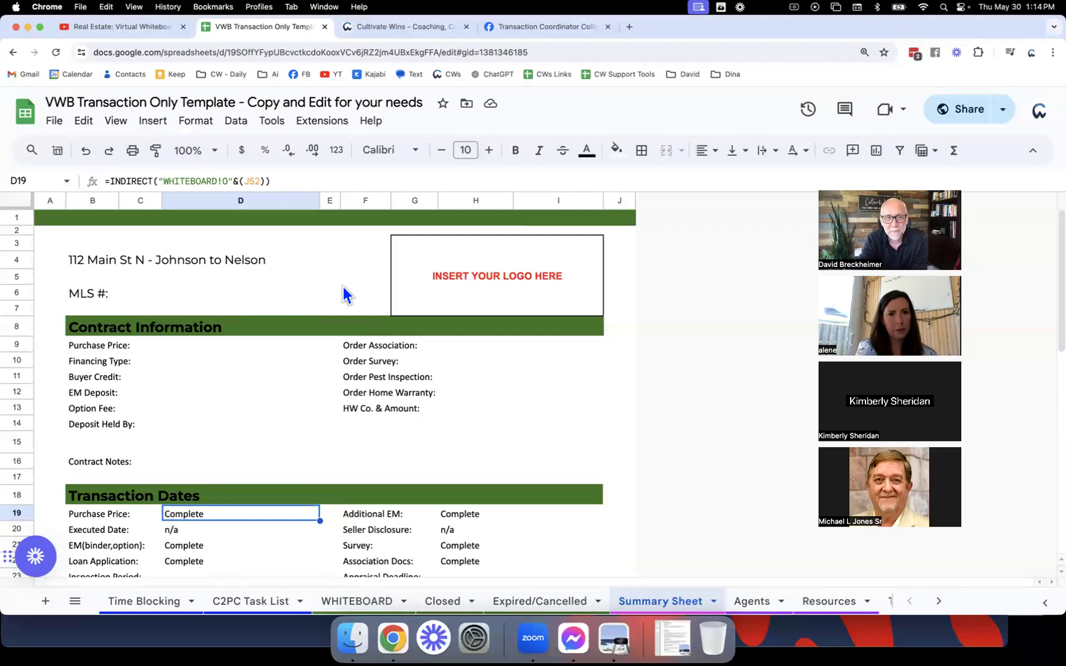
scroll(344, 293, "down", 5)
scroll(344, 289, "down", 12)
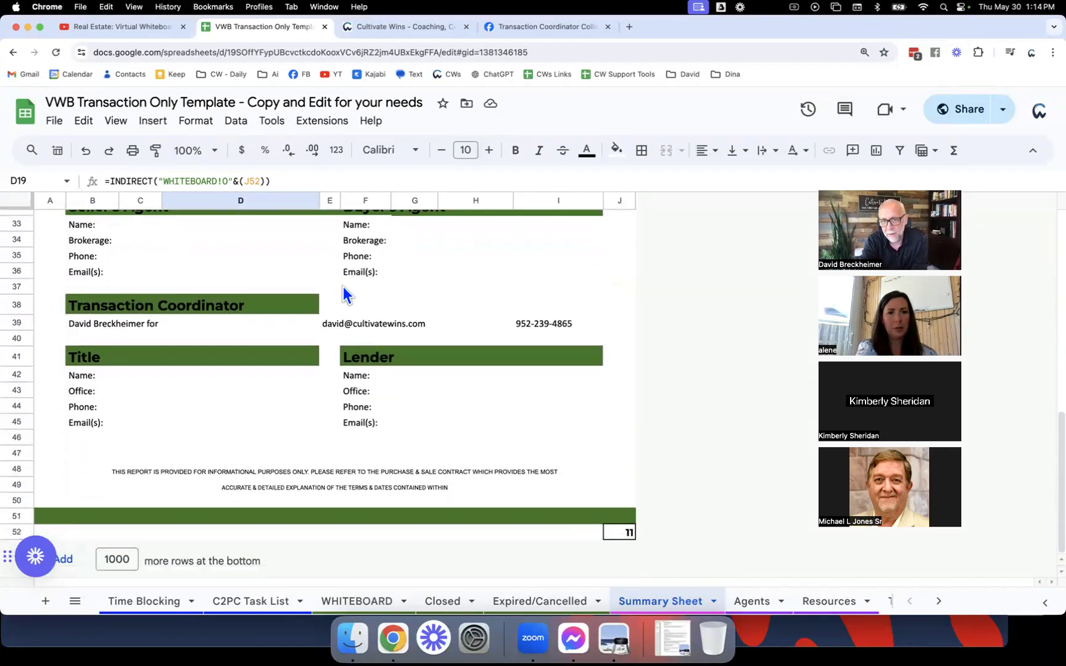
key("Escape")
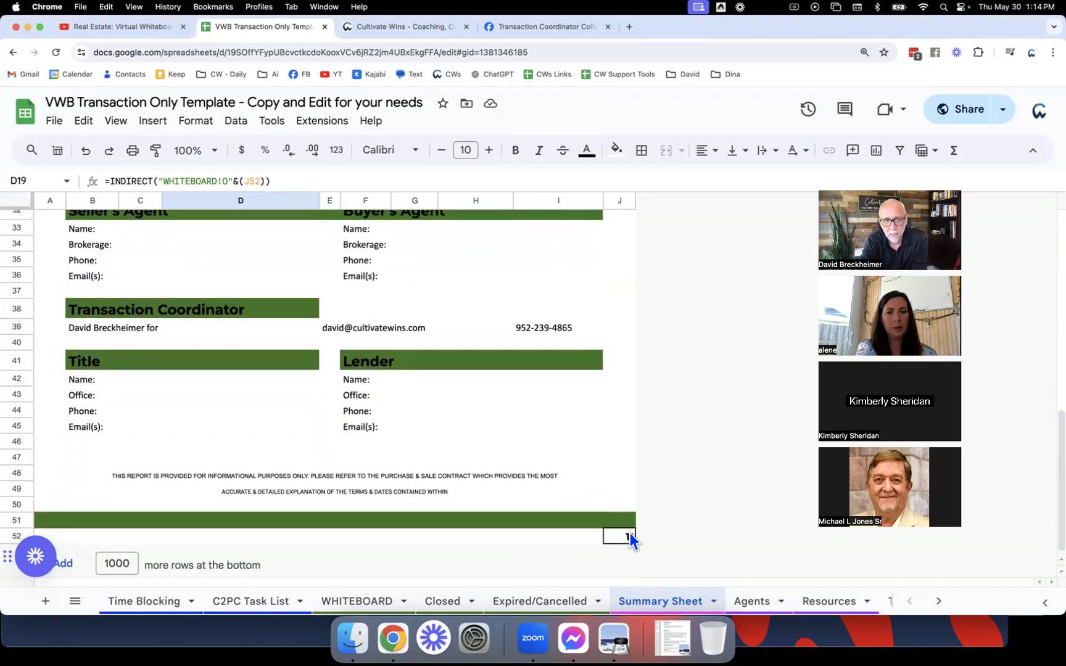
left_click(367, 605)
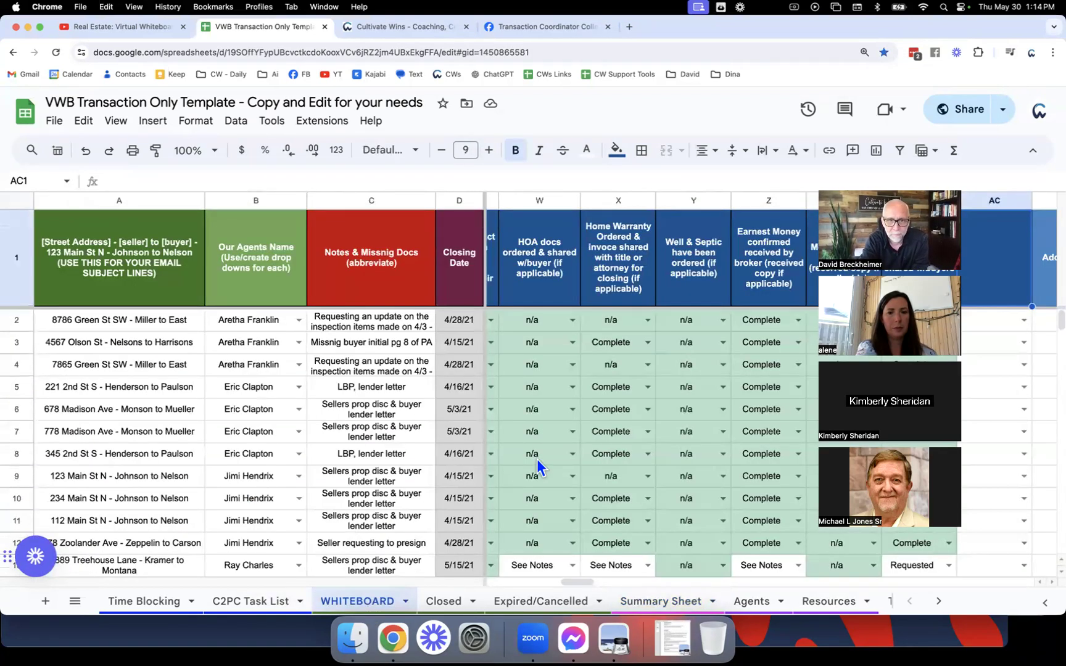
scroll(536, 459, "left", 10)
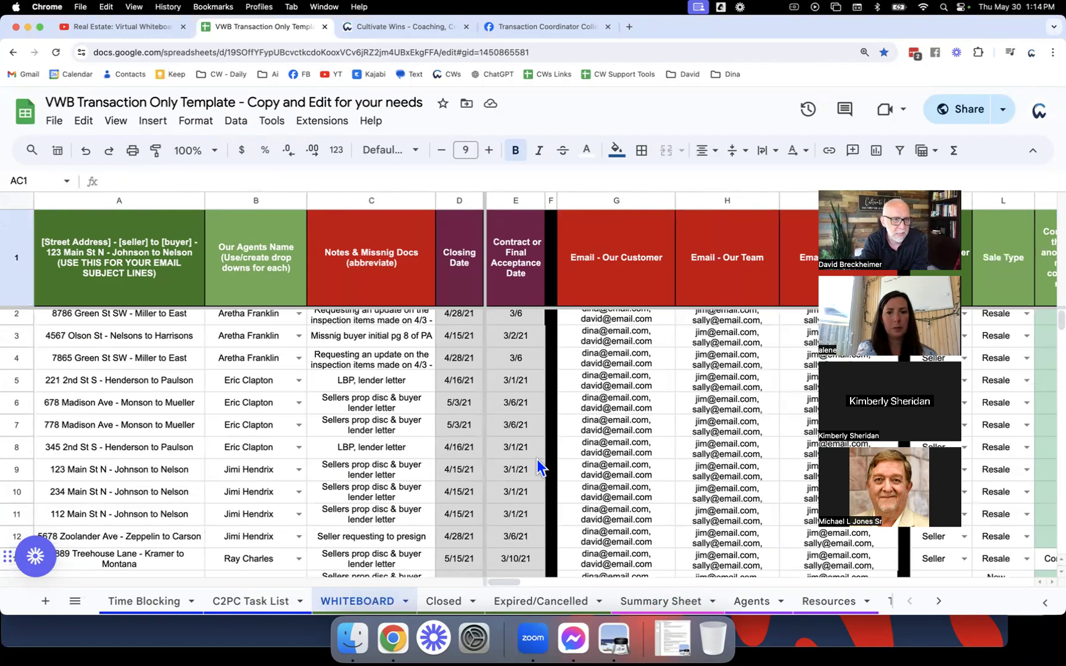
Replace the Purchase Price label under Transaction Dates on the Summary Sheet with "Address"
left_click(131, 316)
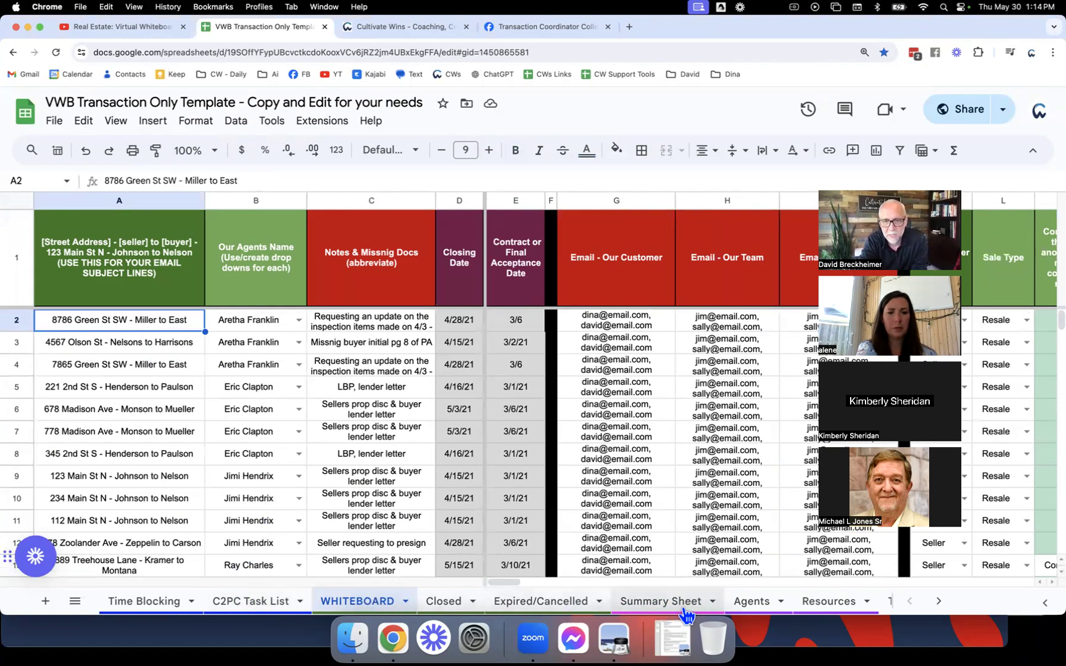
left_click(624, 601)
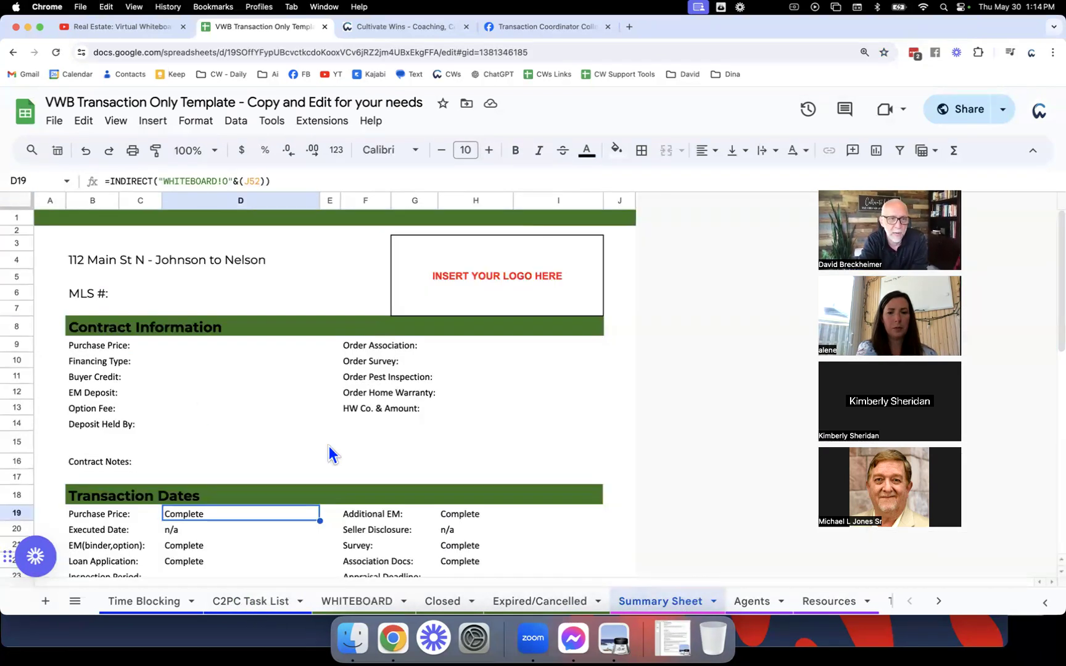
left_click(101, 513)
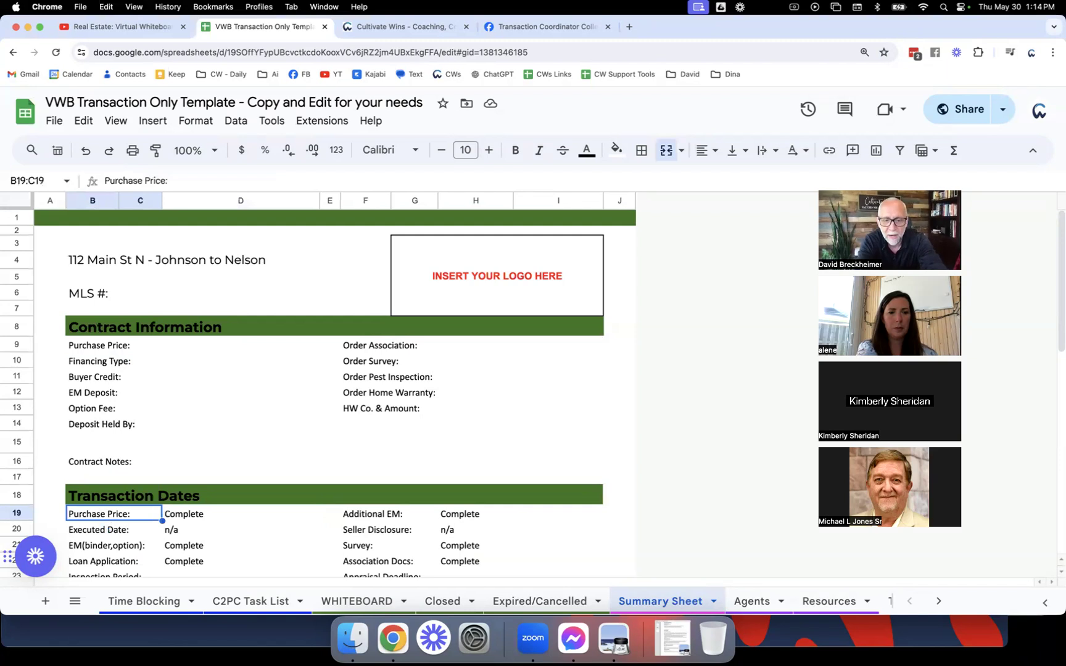
type("Adress")
key("BackSpace")
key("BackSpace")
key("BackSpace")
key("BackSpace")
type("dress")
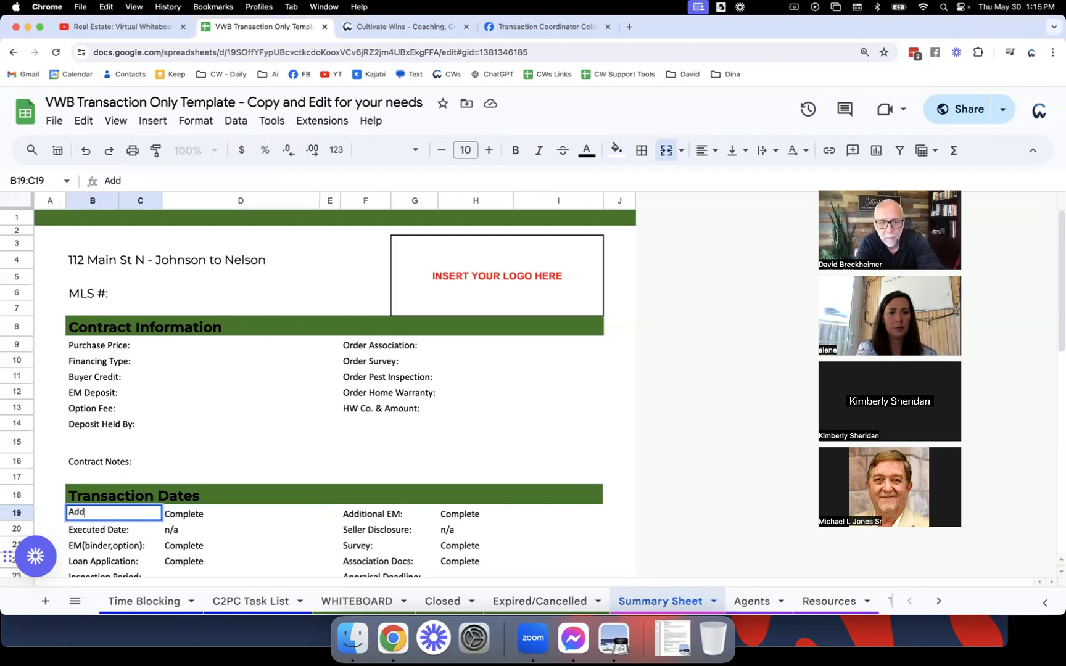
key("Return")
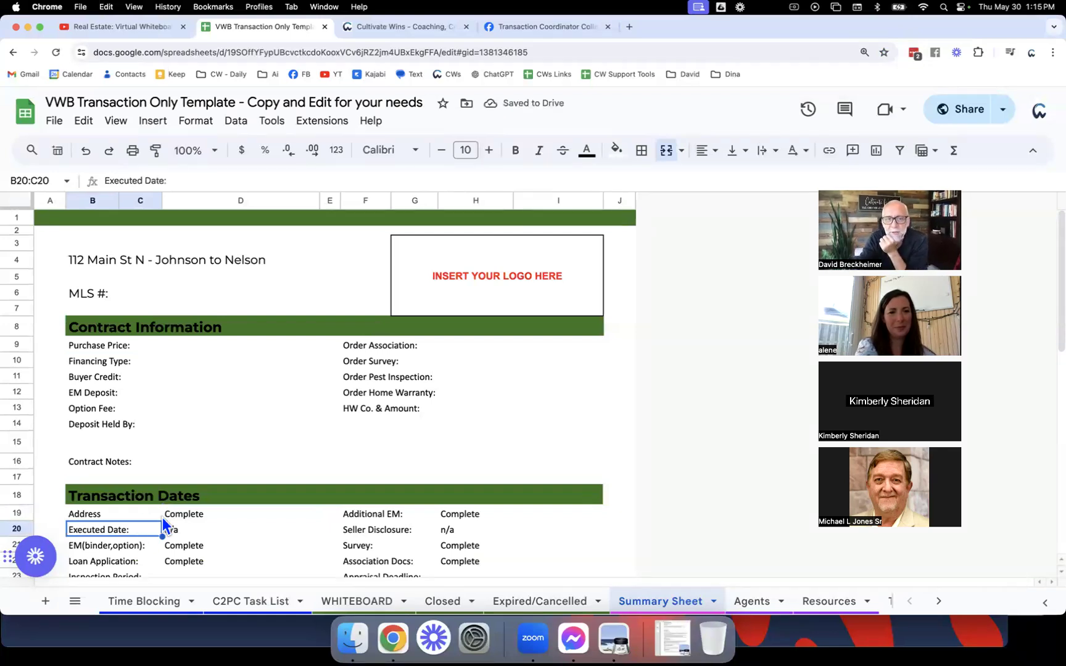
Set the row number in cell J52 of the Summary Sheet to 3 to display a different transaction
left_click(183, 513)
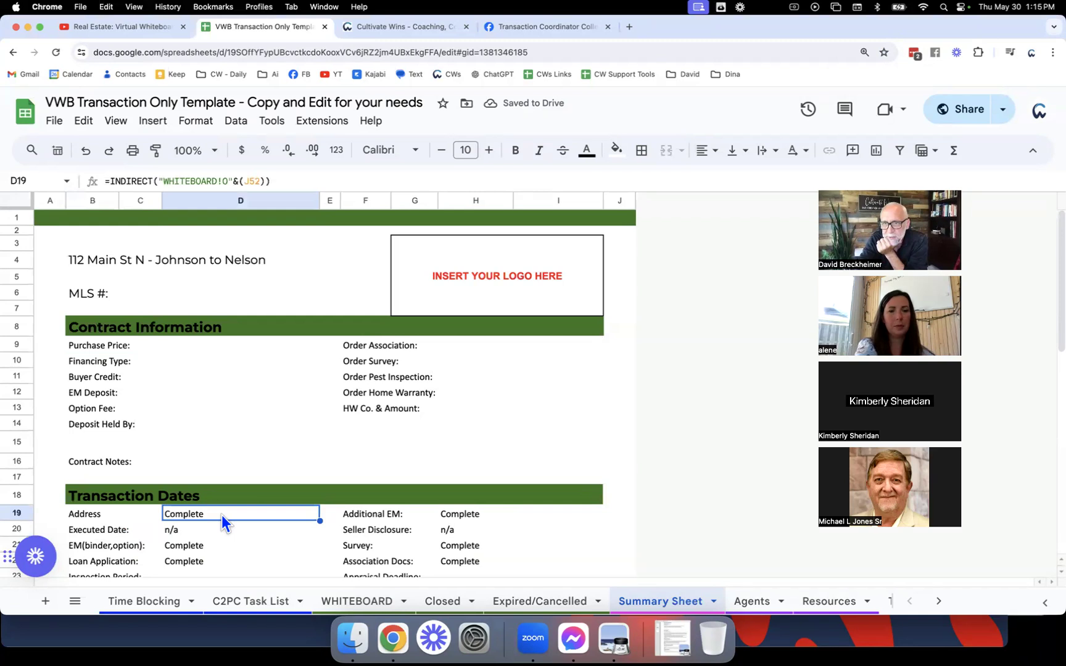
scroll(382, 487, "down", 5)
scroll(381, 482, "down", 4)
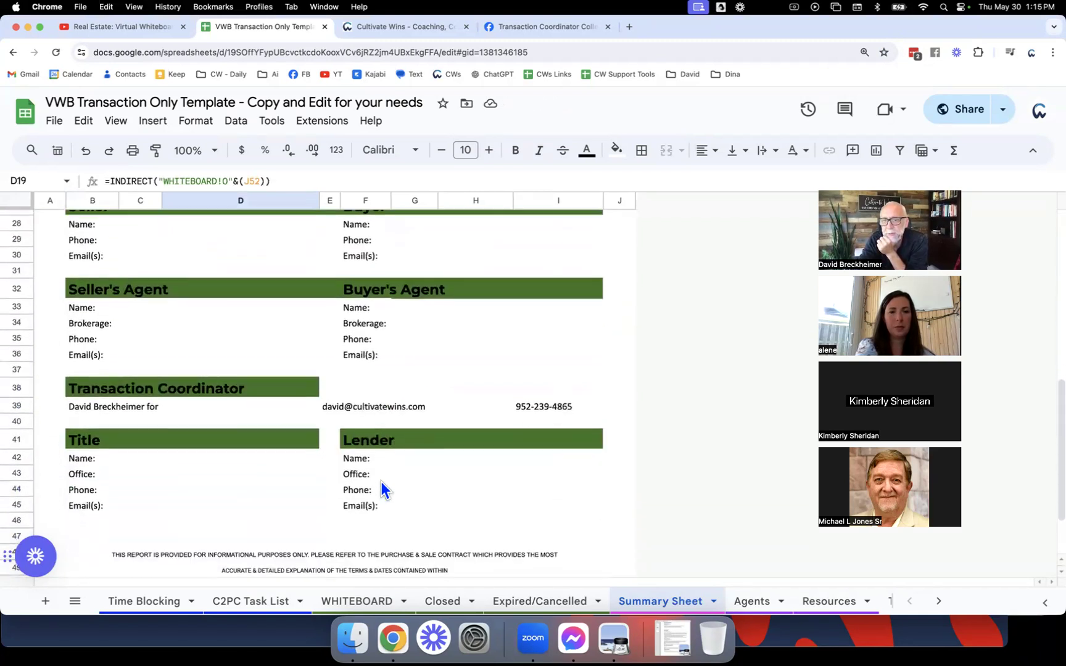
left_click(624, 534)
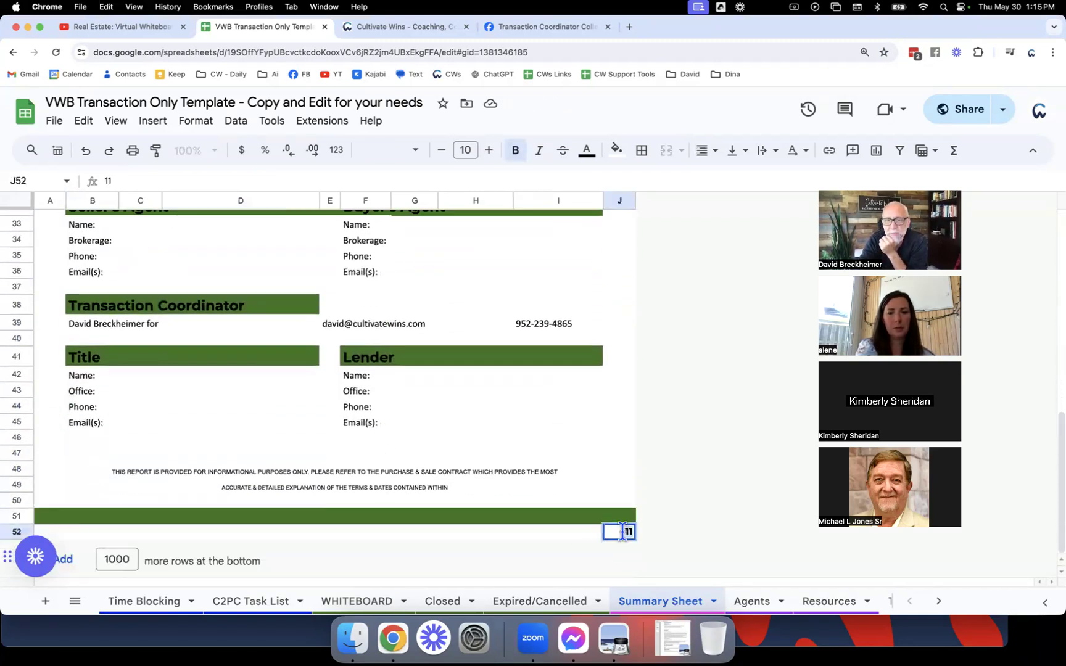
type("3")
key("Return")
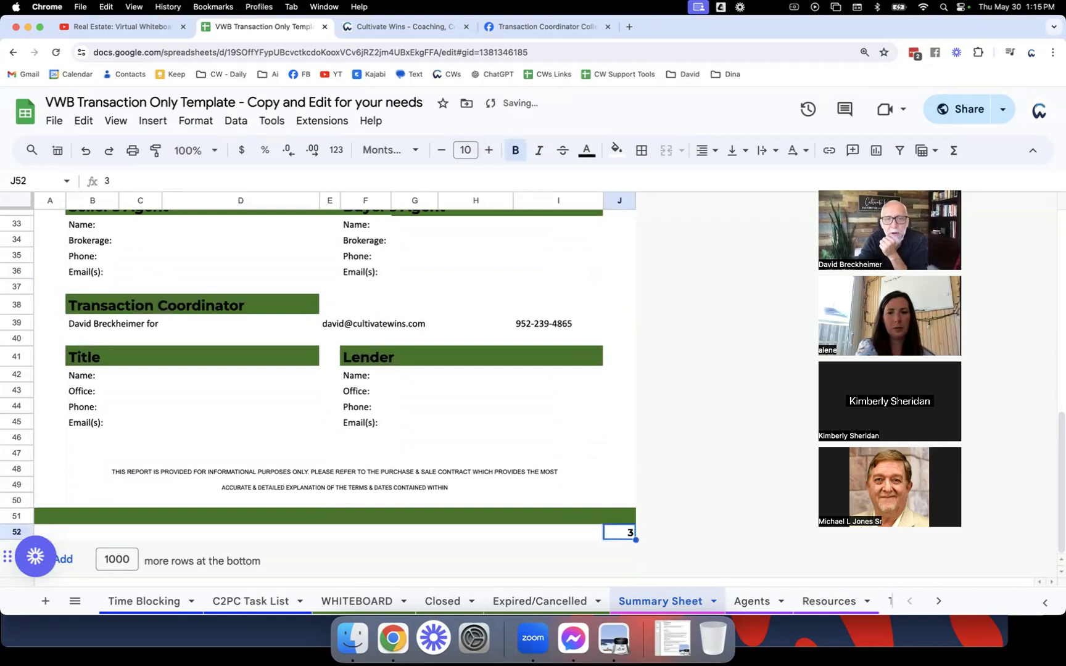
scroll(397, 498, "up", 10)
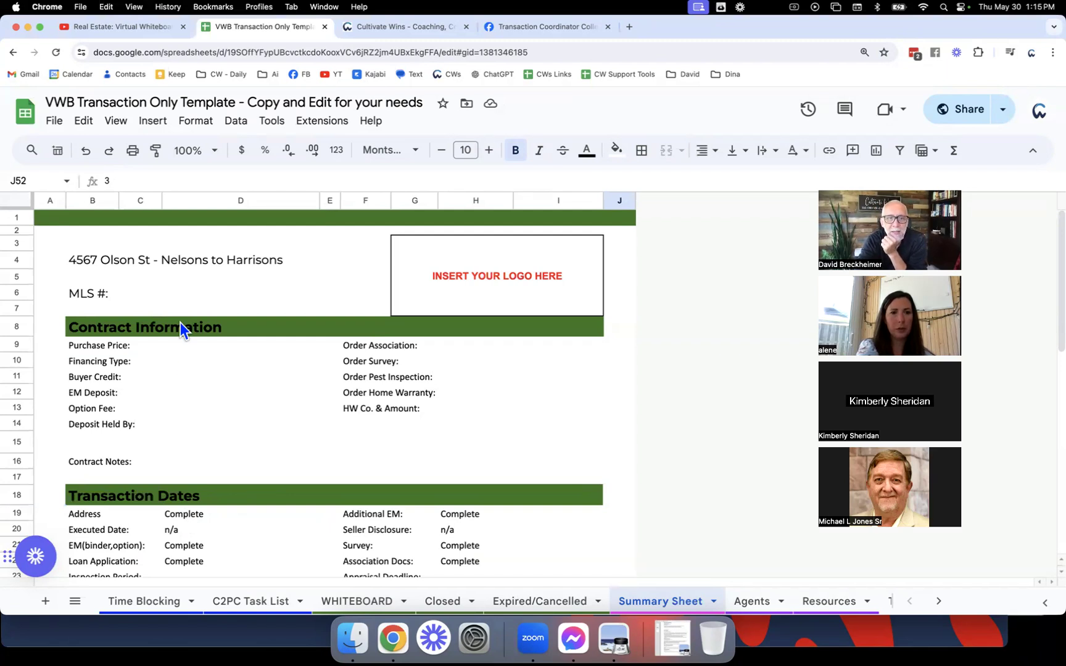
Trace the D19 formula to column O on the WHITEBOARD sheet, and locate row 3 and the street address column A
left_click(188, 516)
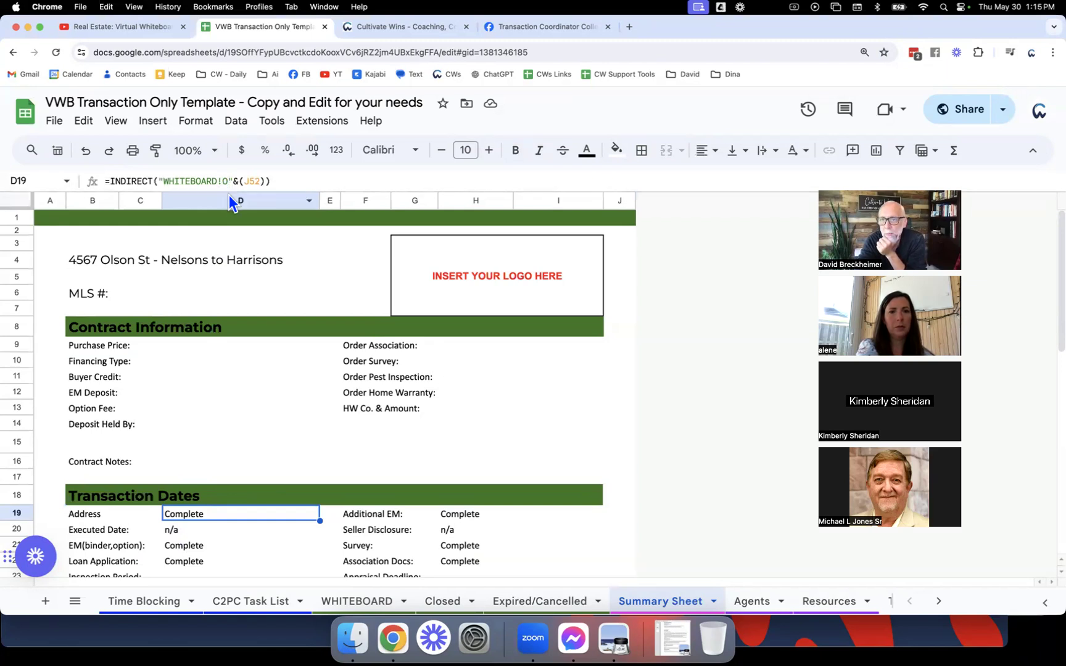
left_click(350, 603)
scroll(613, 356, "right", 10)
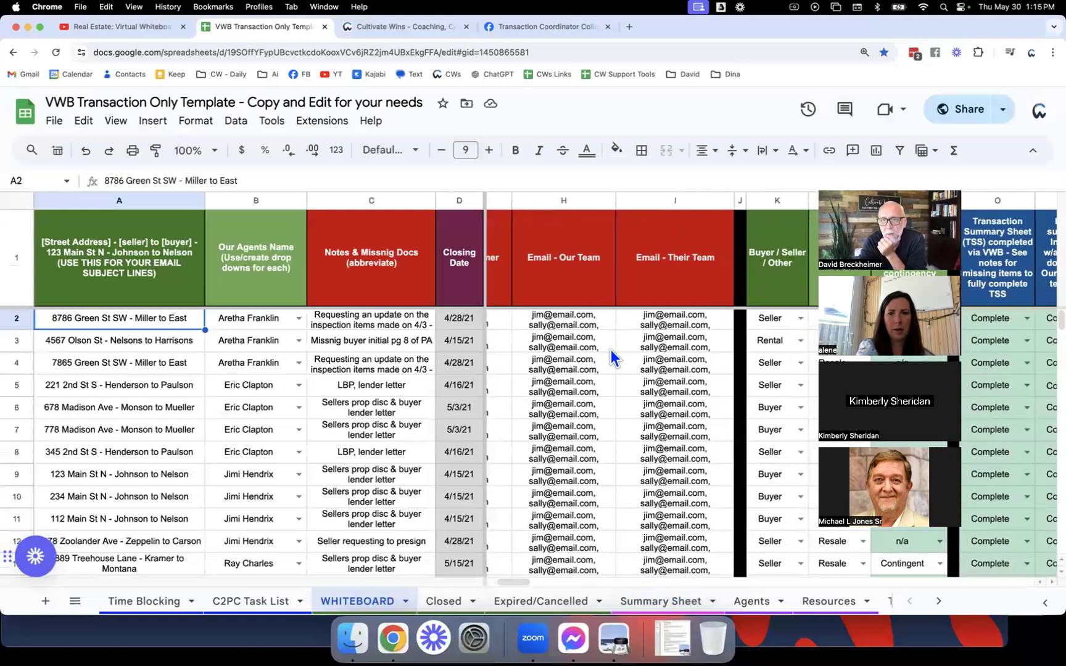
scroll(610, 350, "right", 2)
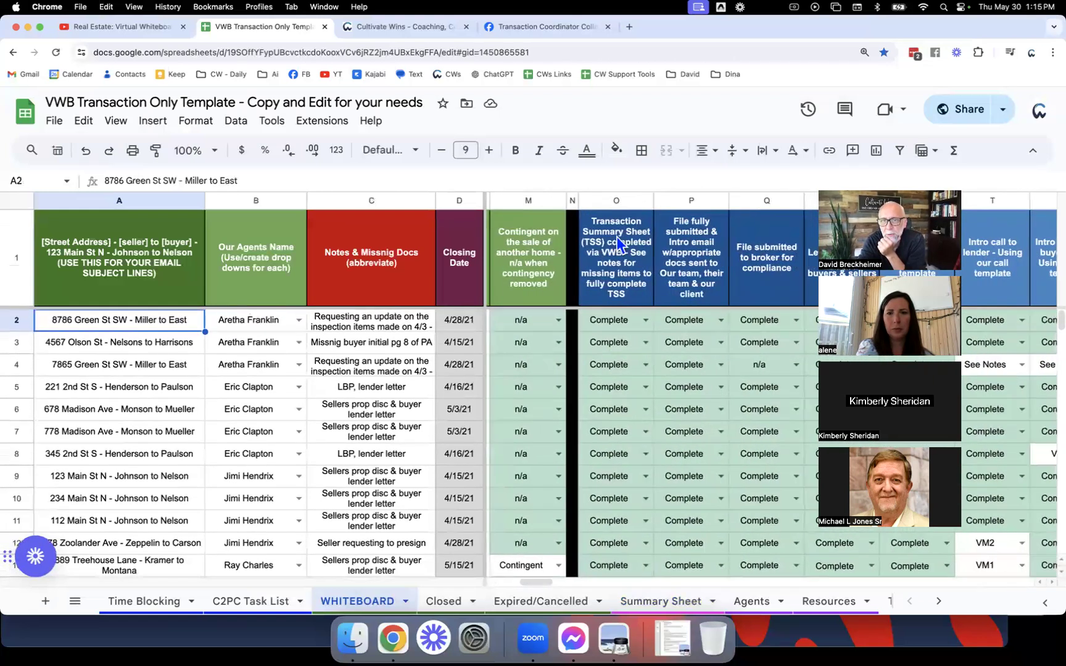
scroll(612, 346, "left", 1)
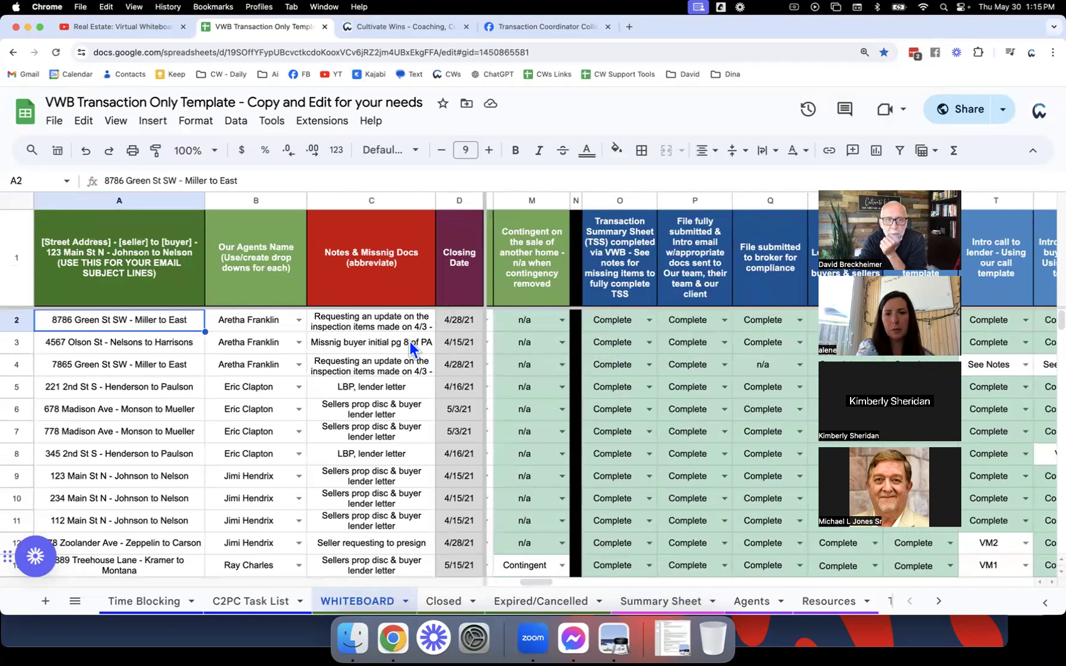
left_click(16, 342)
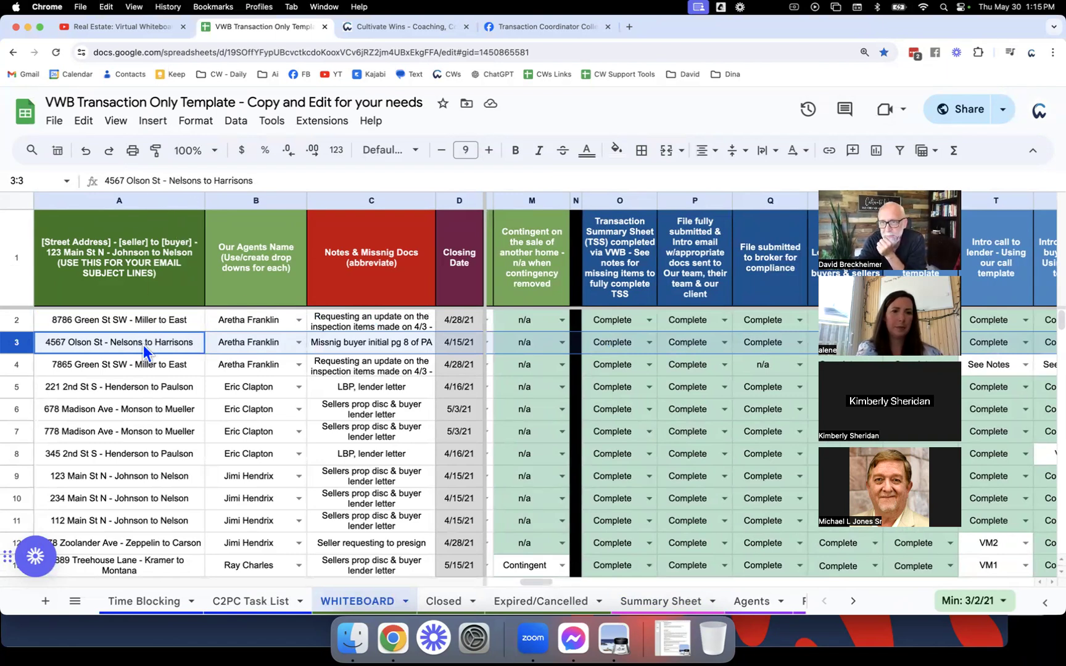
left_click(135, 199)
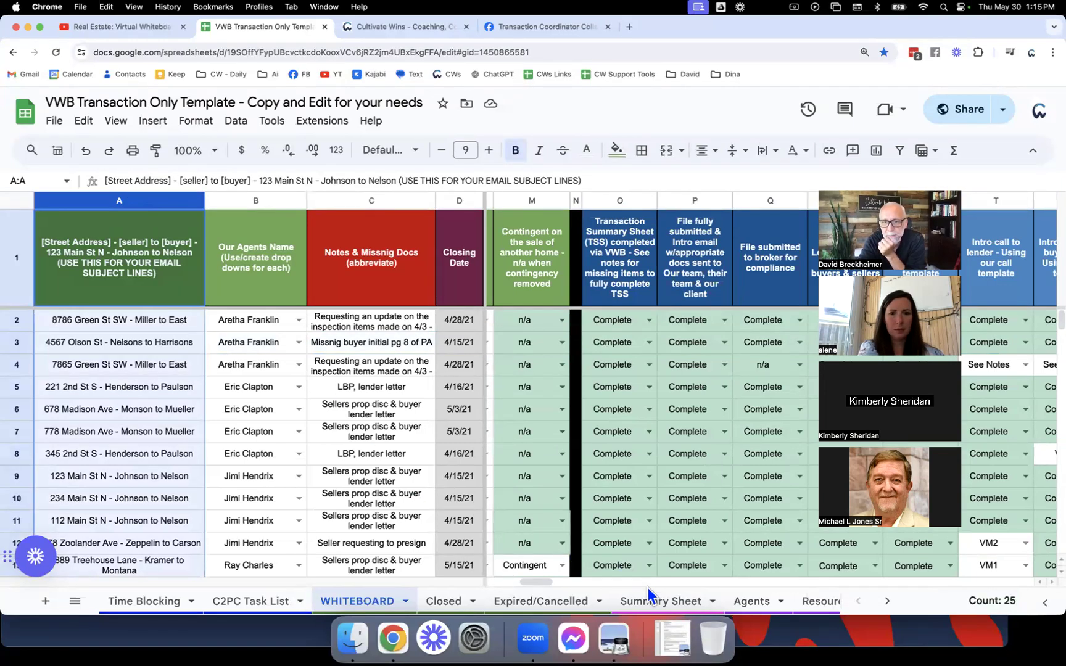
Change the D19 formula beside Address on the Summary Sheet to =INDIRECT("WHITEBOARD!A"&(J52))
left_click(621, 595)
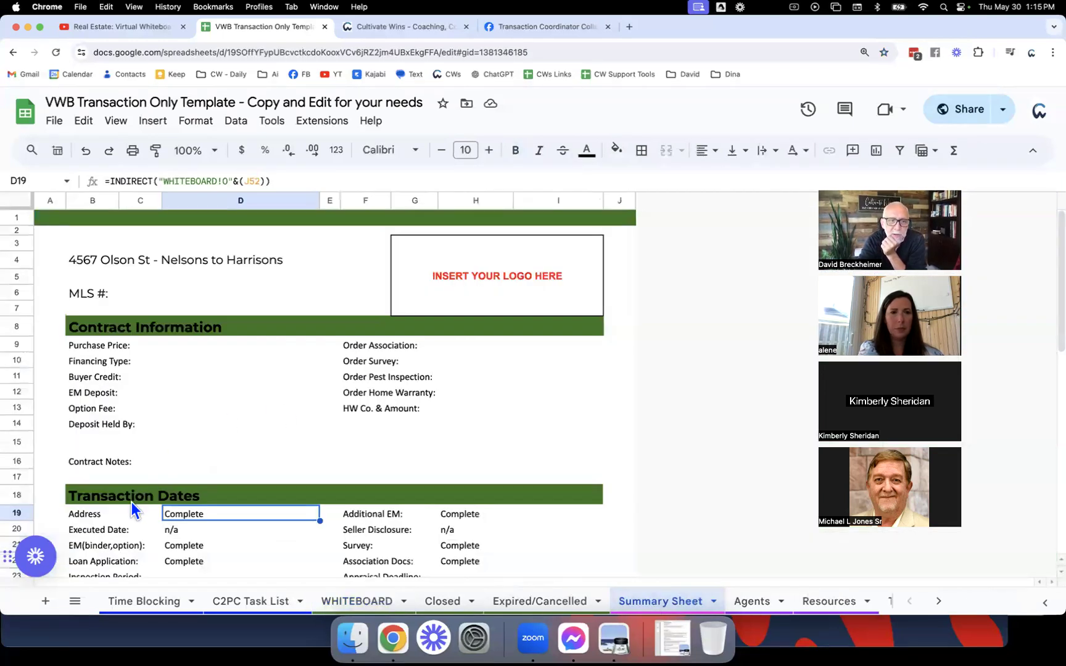
double_click(224, 181)
left_click(225, 182)
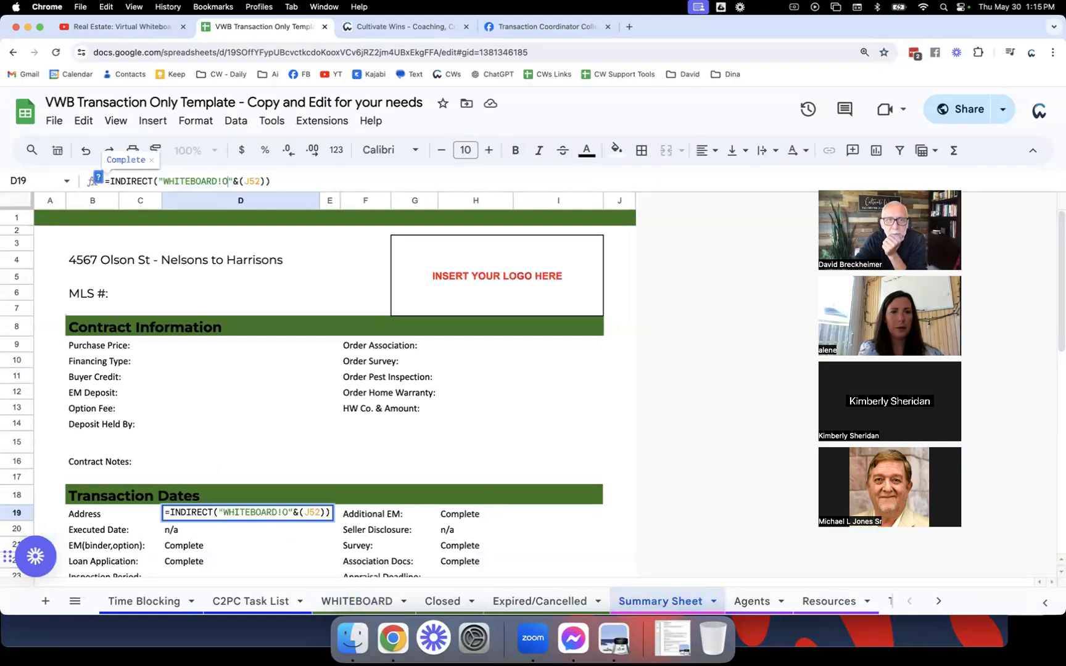
key("BackSpace")
type("A")
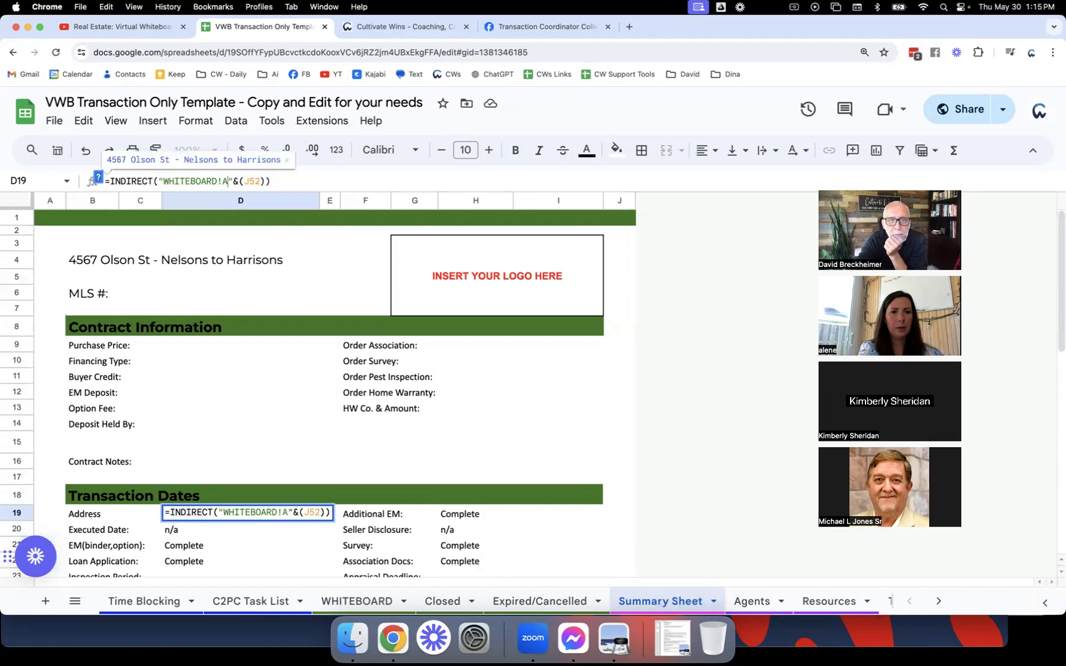
key("Return")
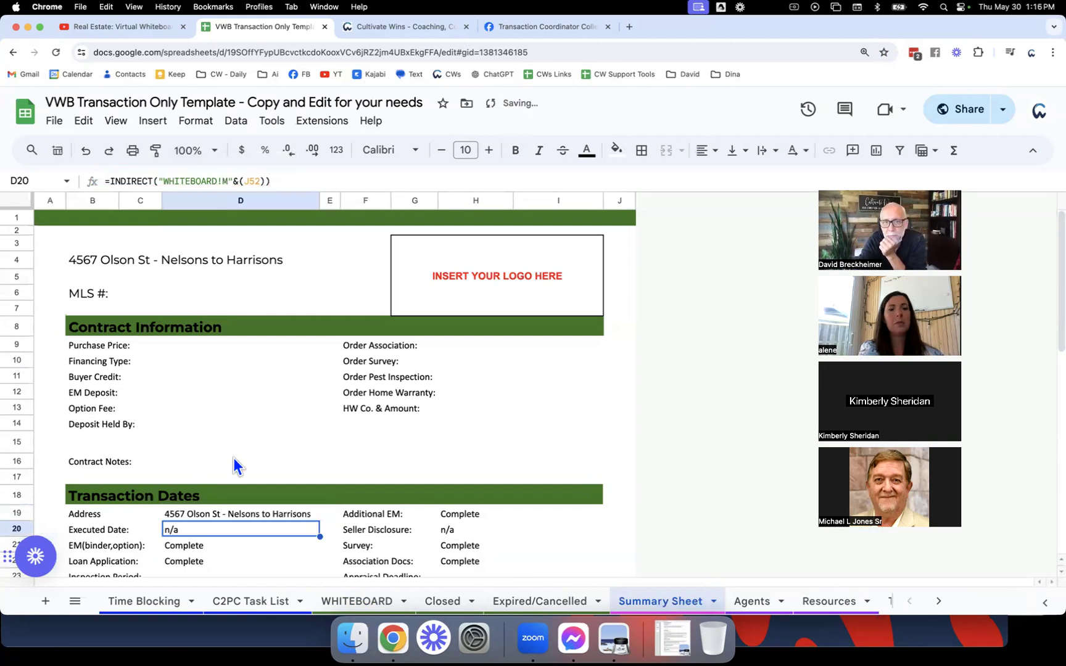
left_click(239, 517)
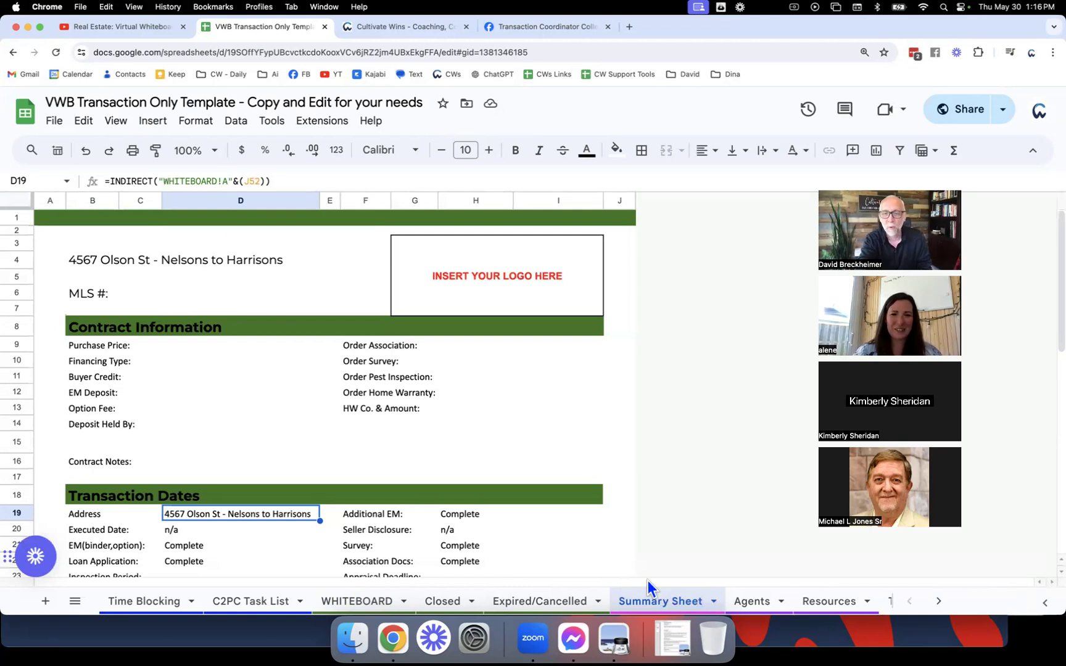
Switch to Preview to view the Transaction Summary.png slide on building out the summary page
left_click(800, 639)
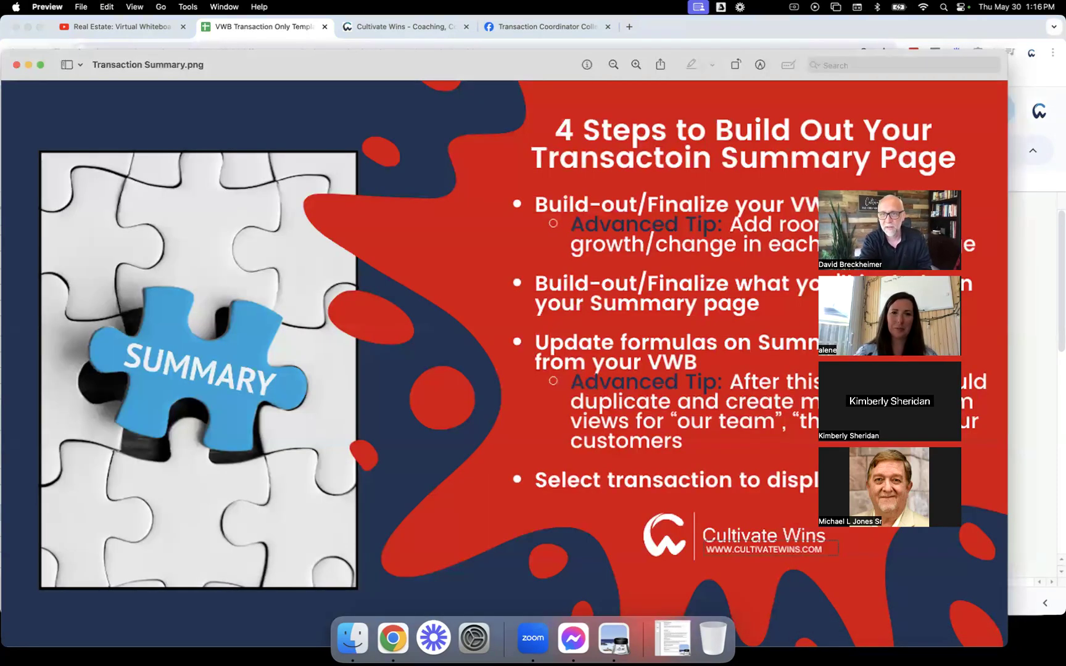